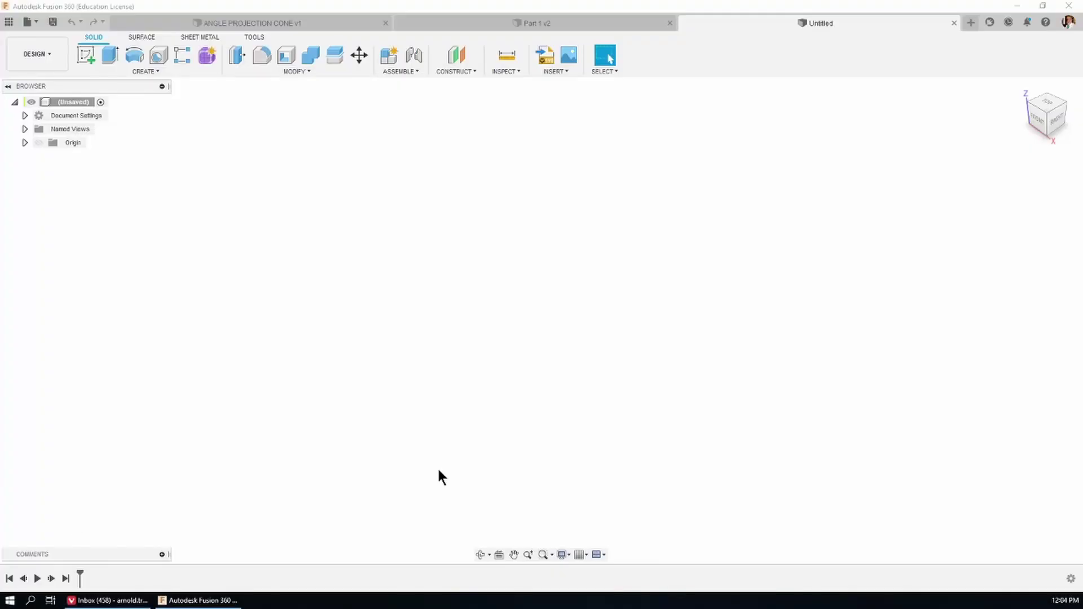
click(538, 16)
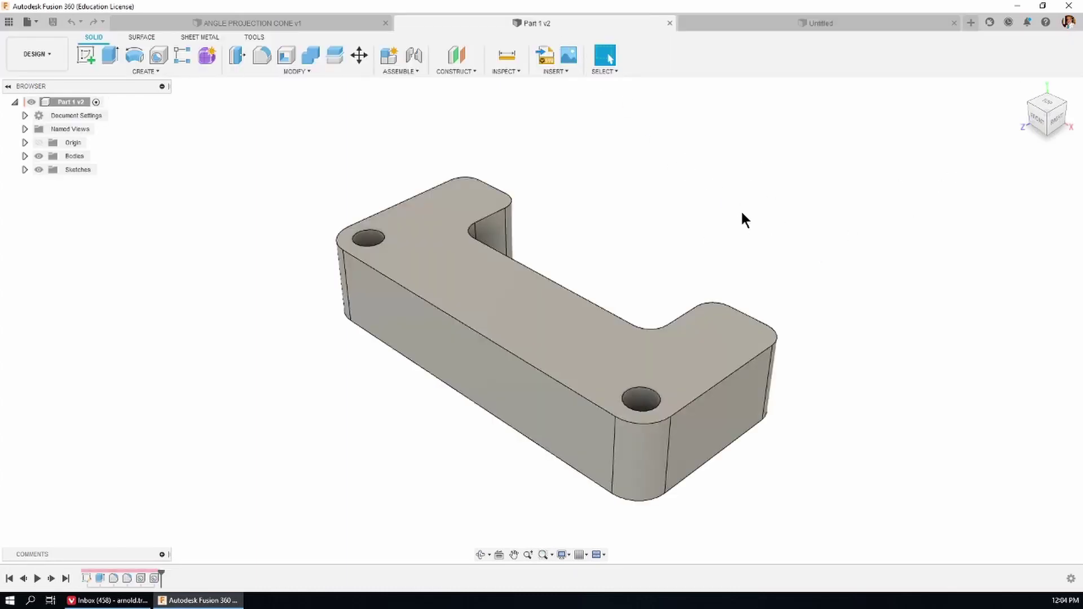
shift+middle_drag(742, 213, 901, 150)
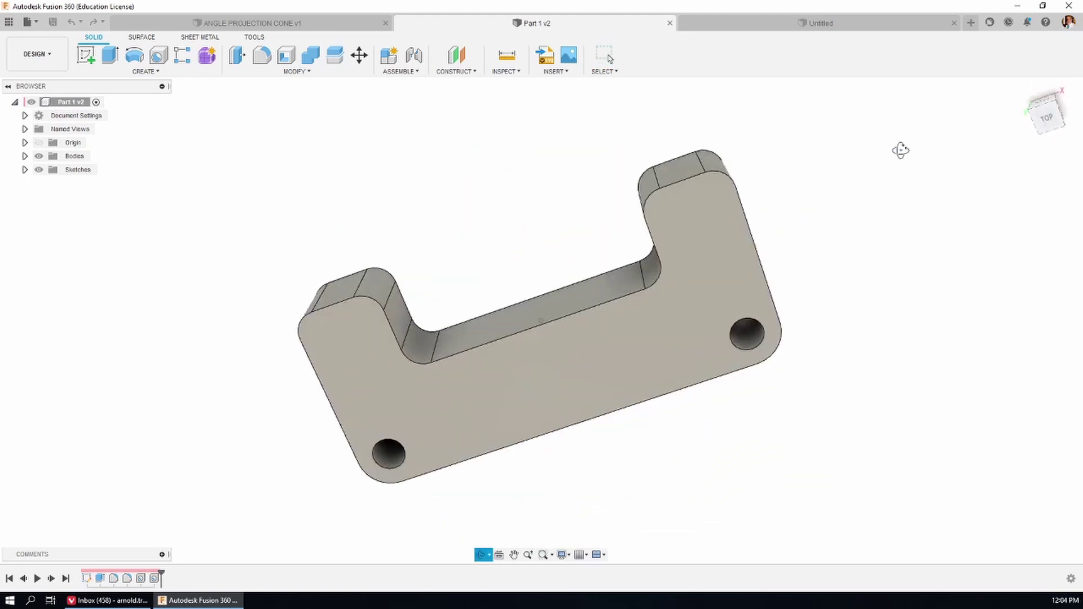
shift+middle_drag(701, 91, 911, 175)
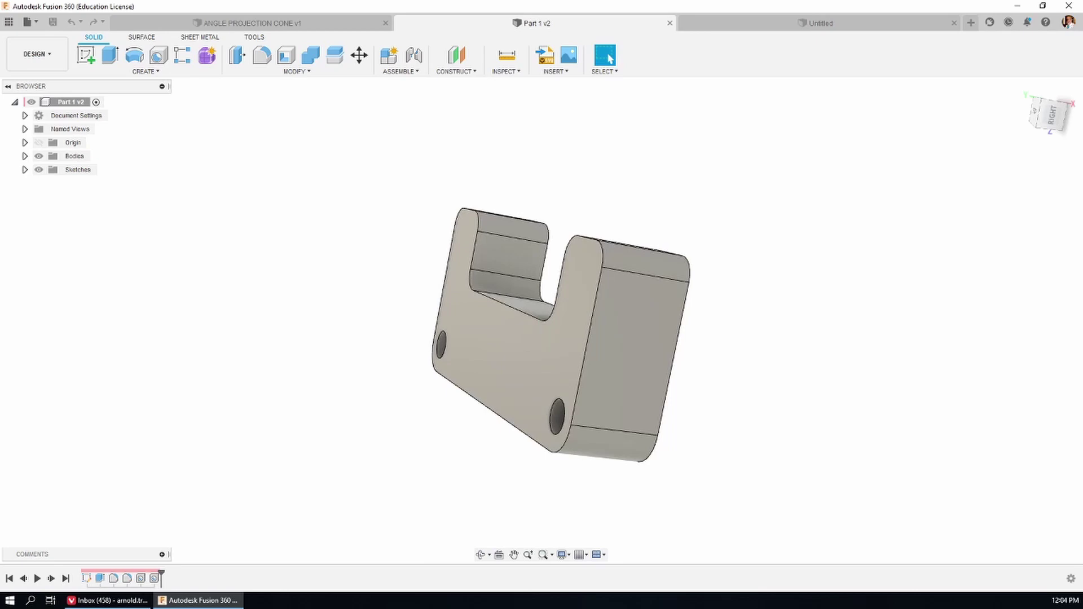
drag(242, 88, 456, 38)
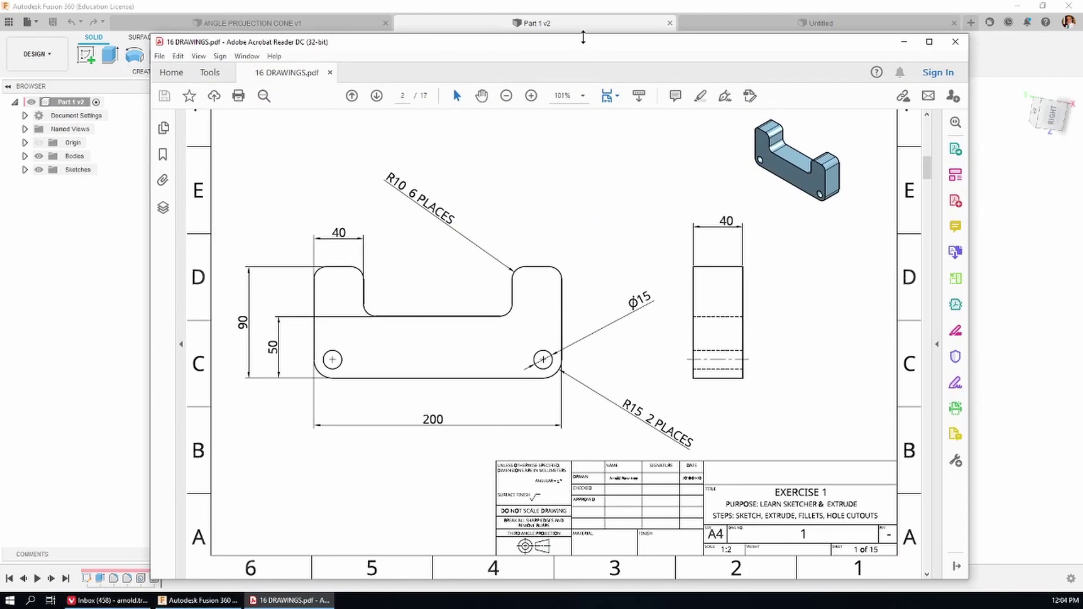
drag(583, 38, 544, 46)
key(alt+F4)
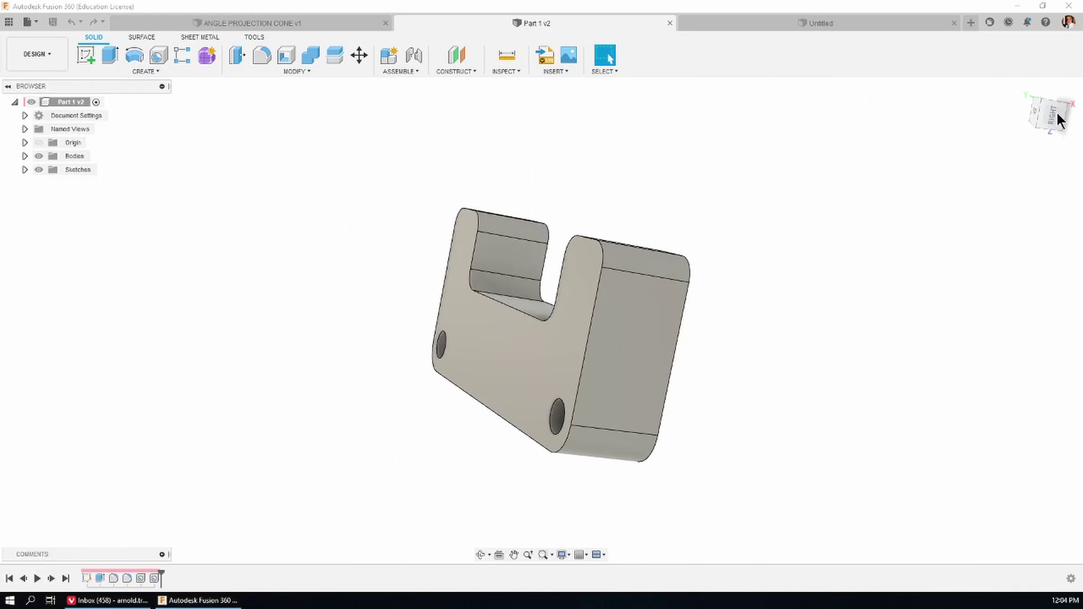
click(1035, 110)
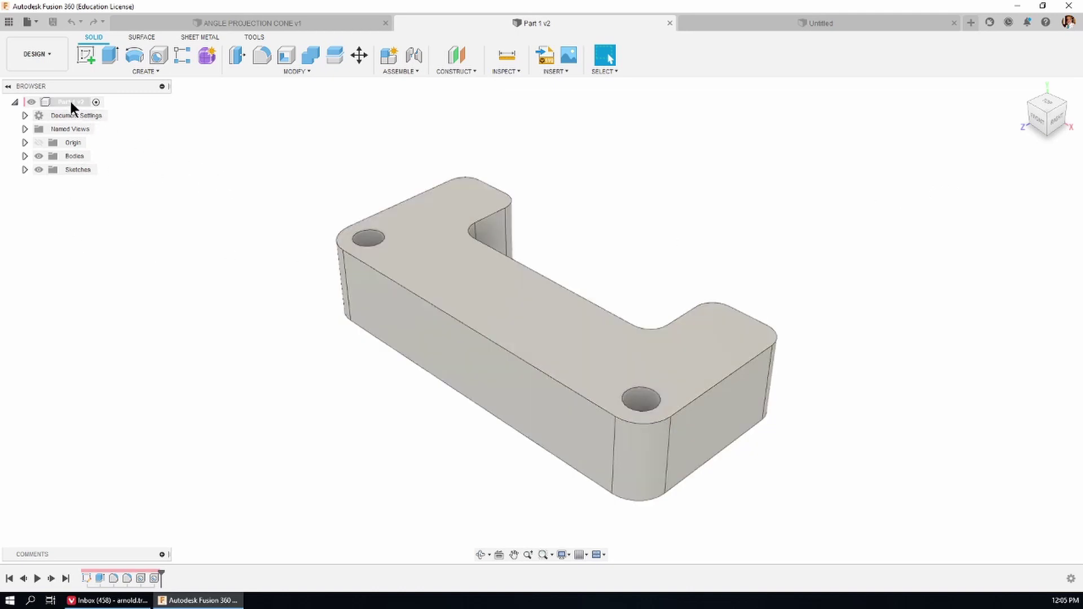
- Create a new drawing of the visible bodies only from the FUTURE ENGINEERING TEMPLATE
right_click(69, 100)
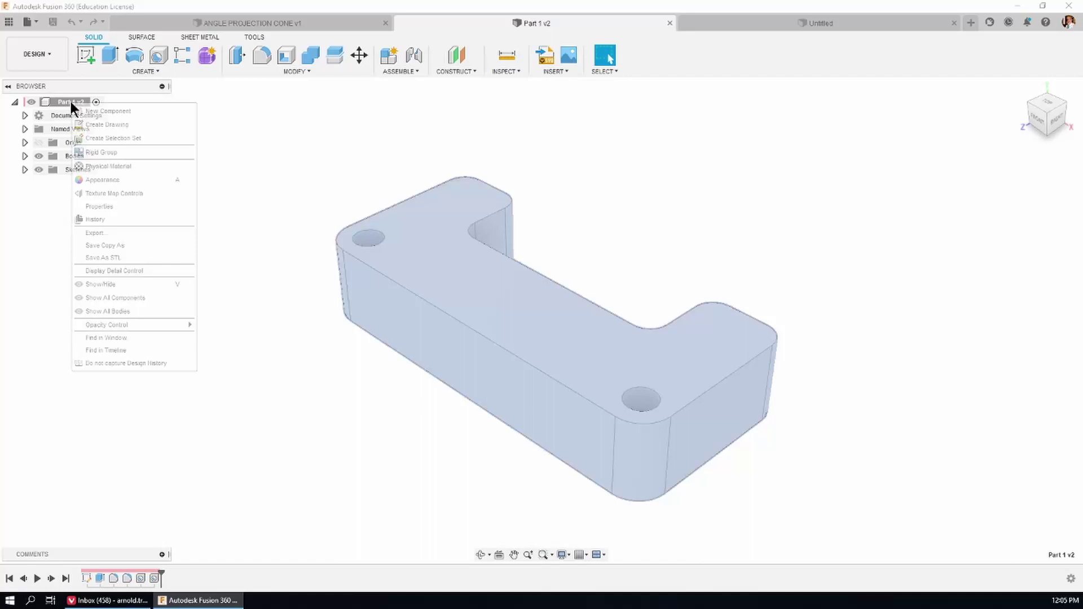
click(100, 125)
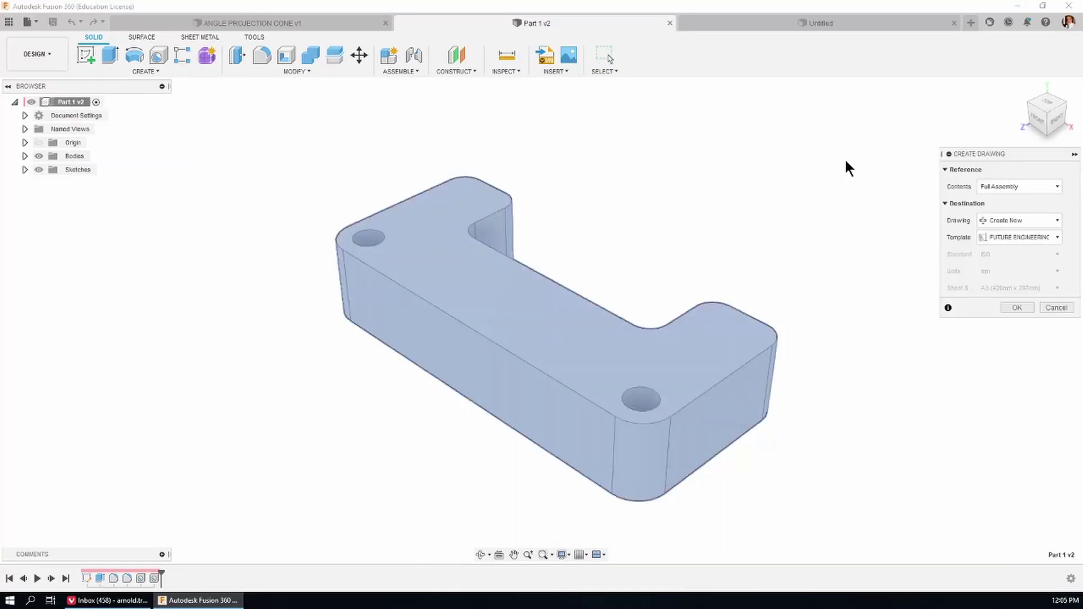
drag(1005, 152, 960, 142)
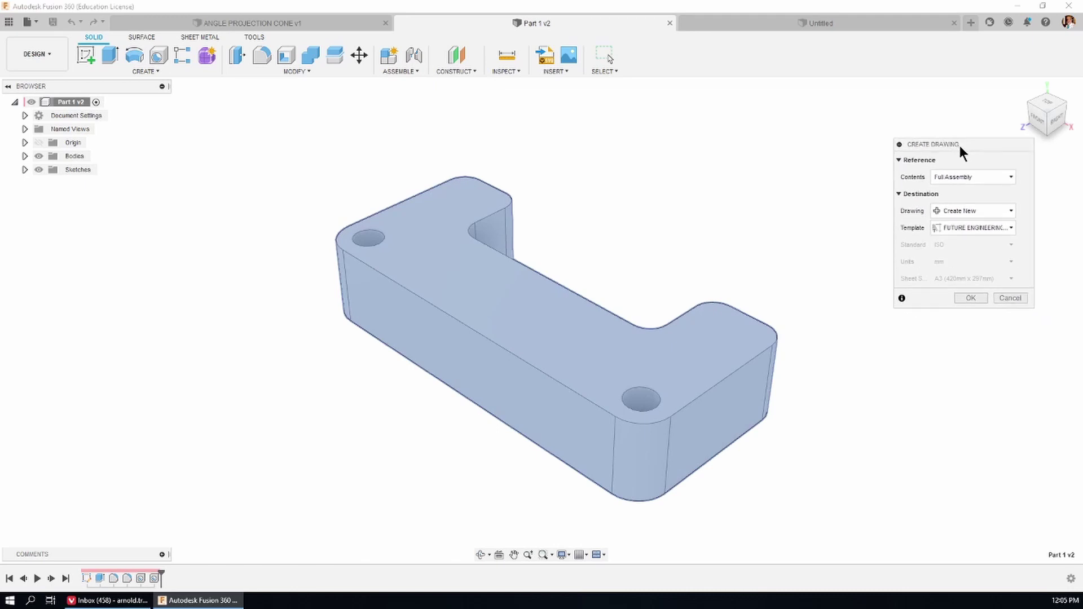
click(1008, 178)
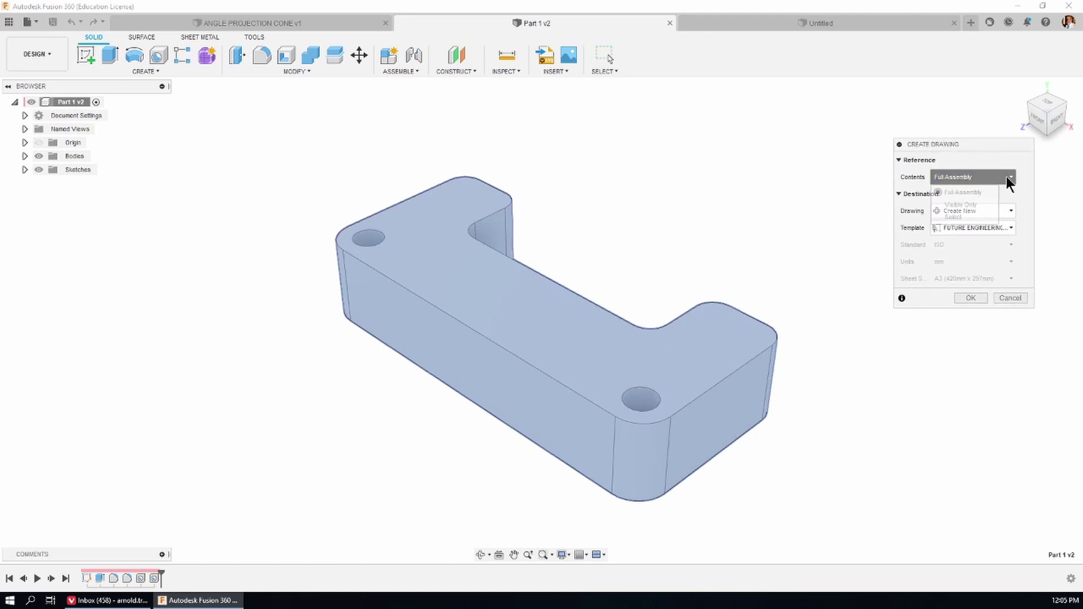
click(960, 203)
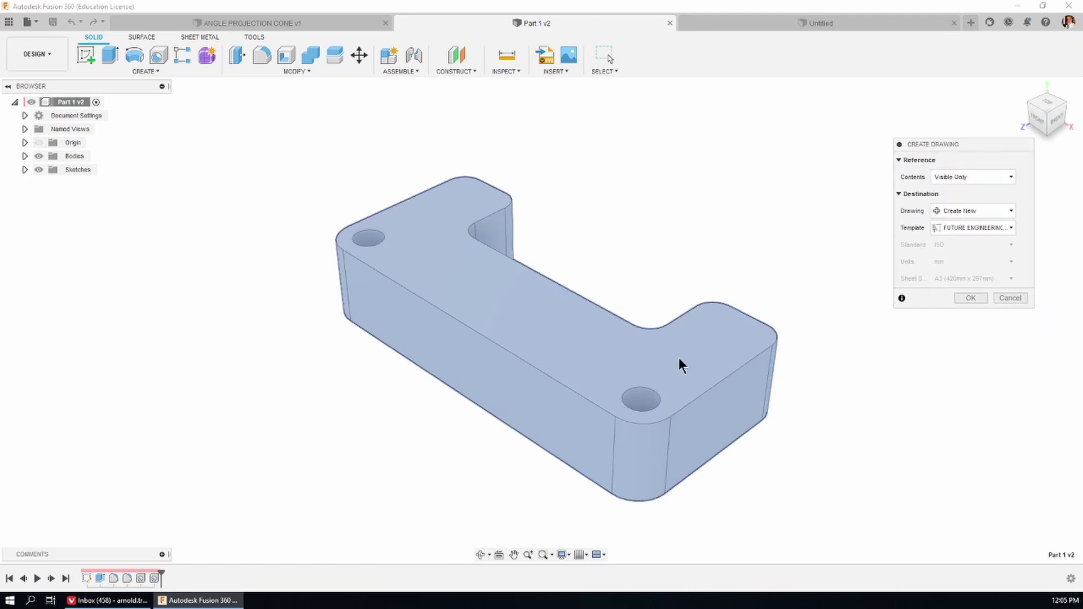
click(1007, 209)
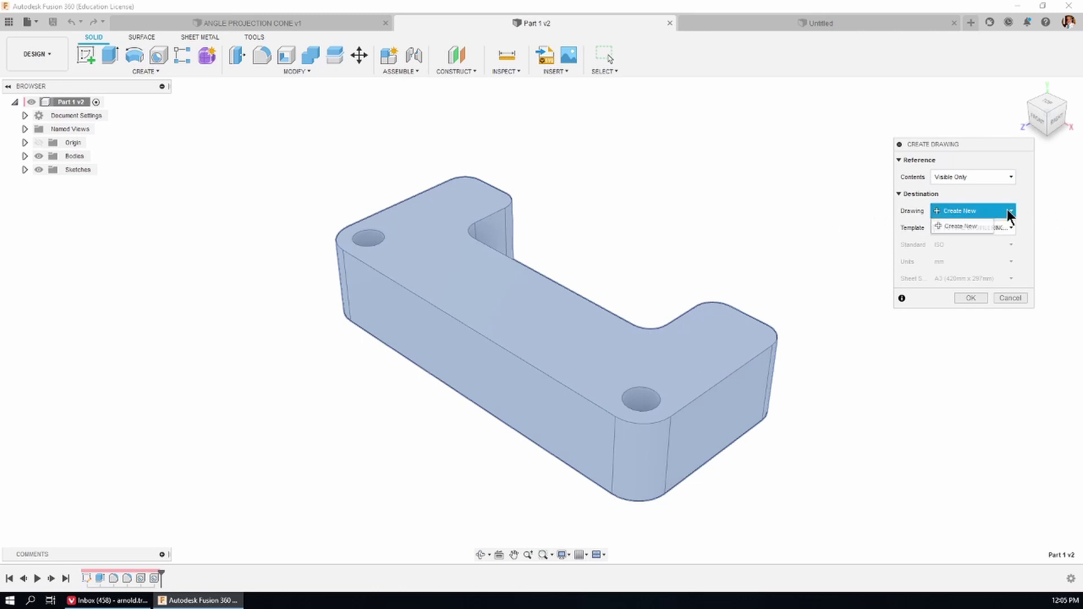
click(1006, 207)
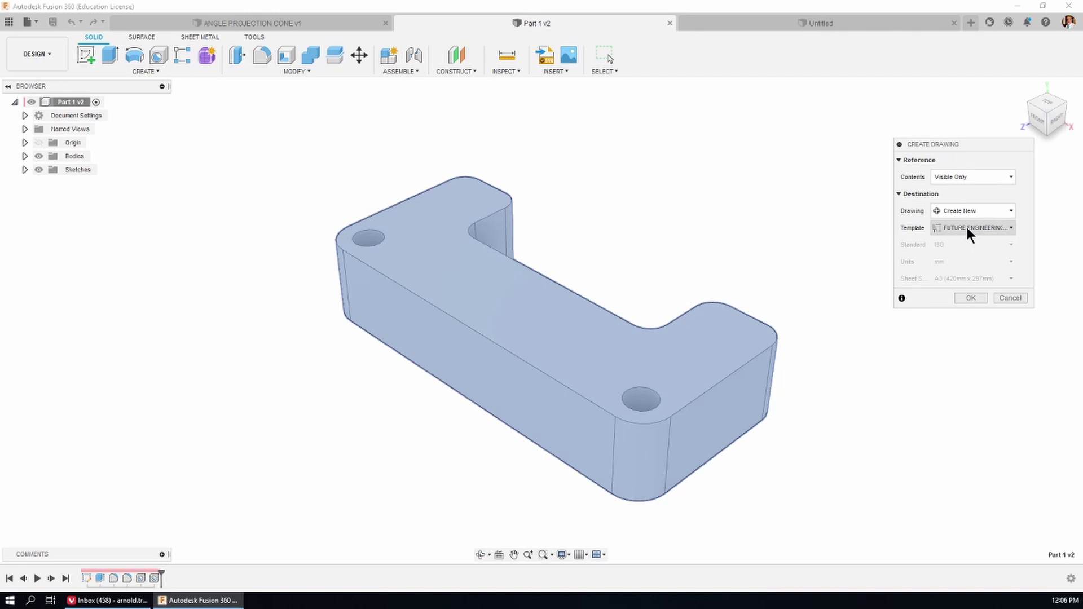
click(1010, 227)
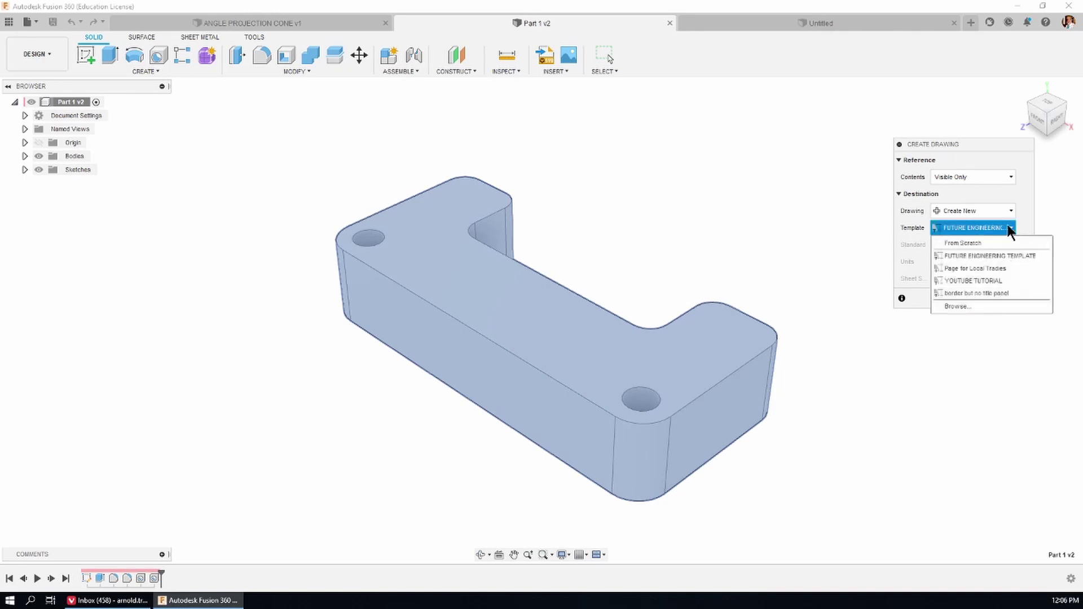
click(974, 258)
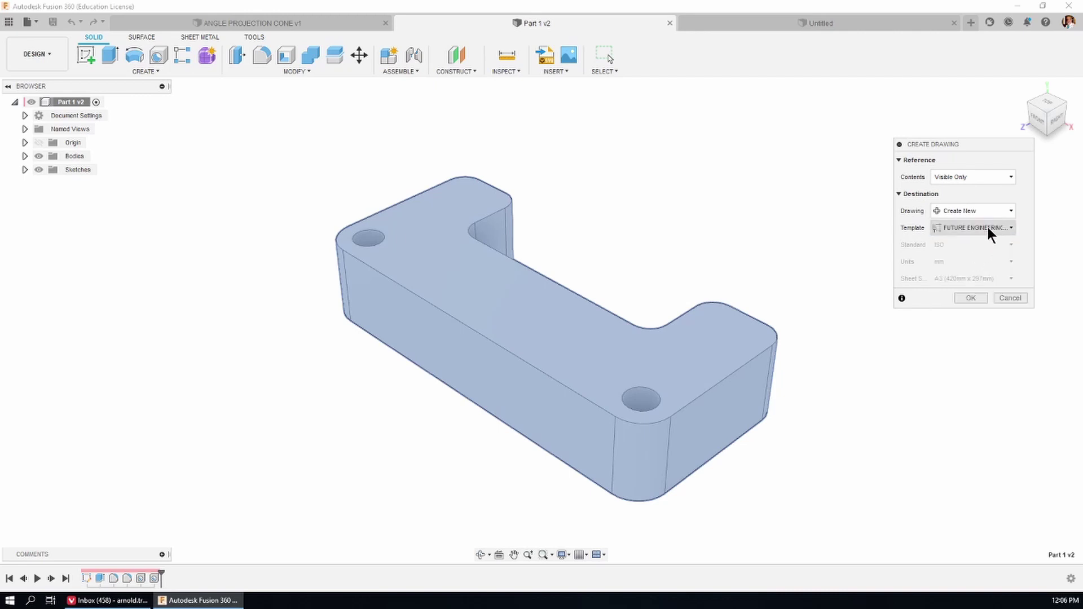
click(972, 297)
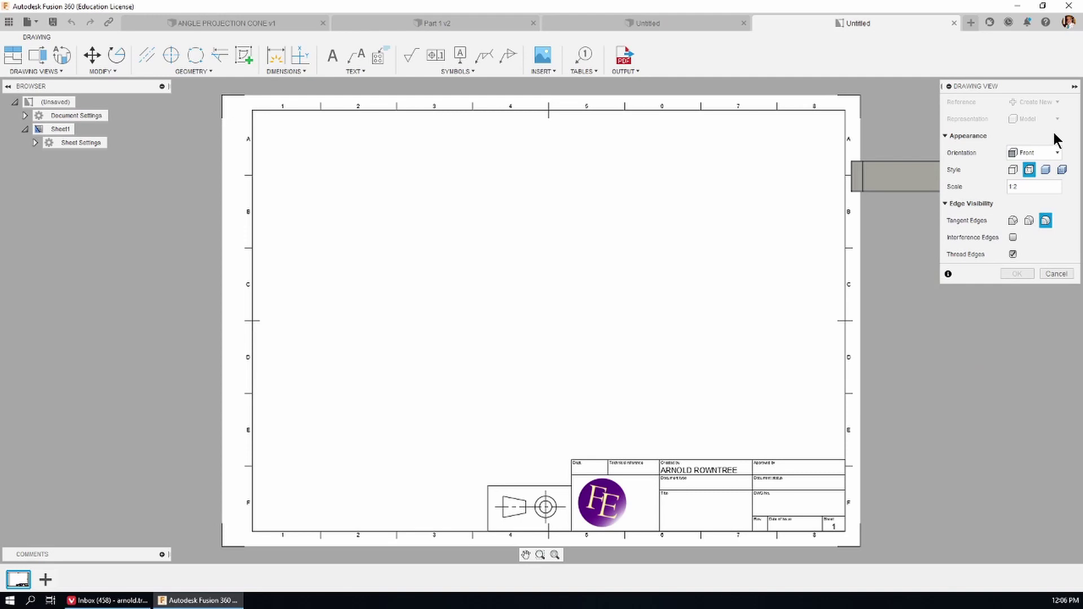
- Set the base view orientation to Top at 1:2 and place it left of sheet centre
click(1055, 153)
click(1033, 163)
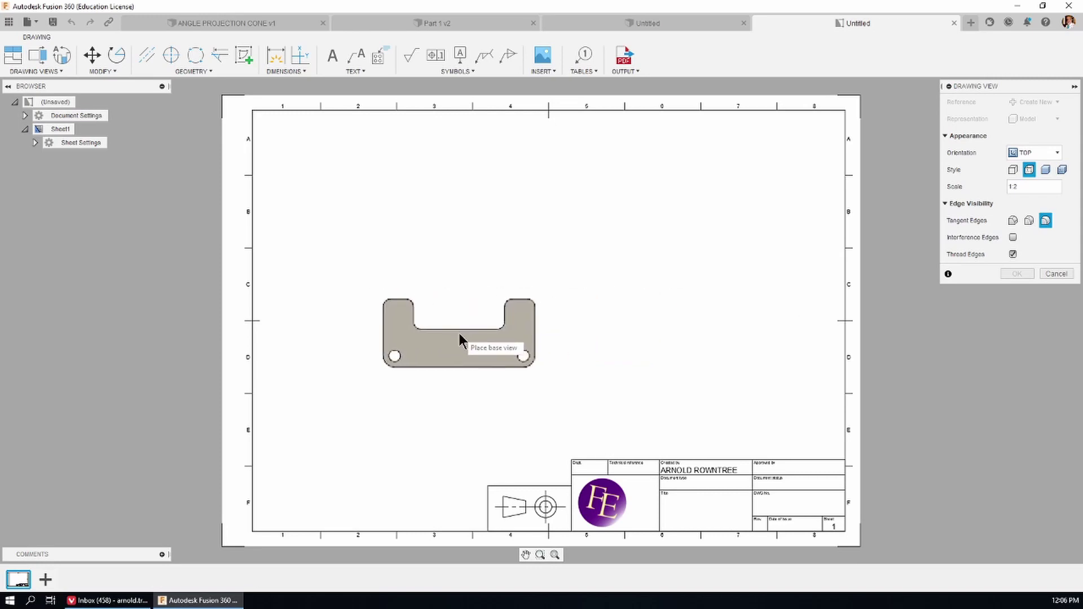
click(417, 348)
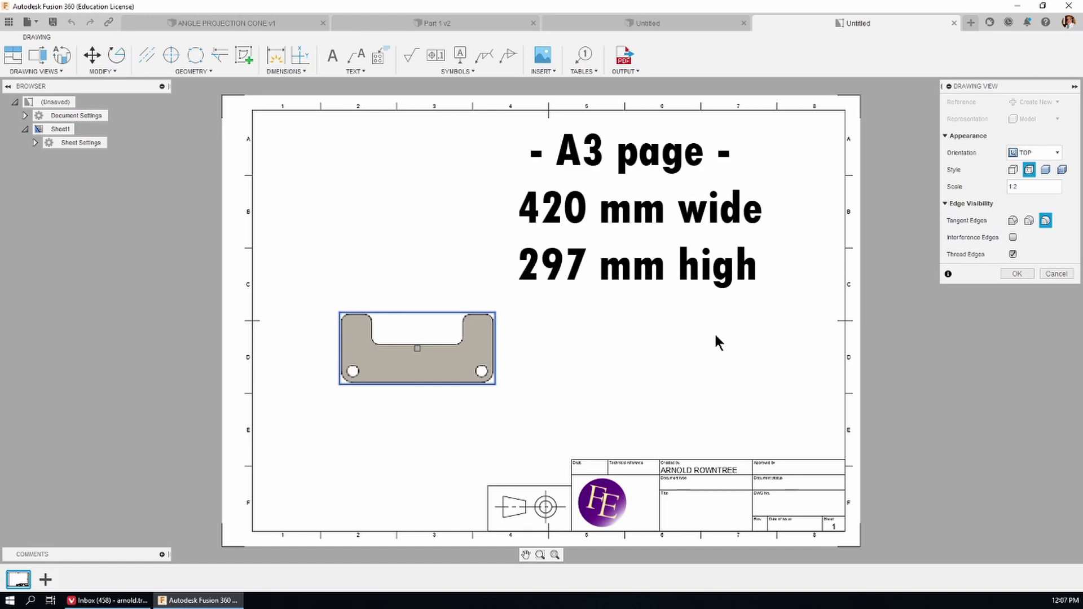
- Confirm the 1:2 top base view in the Drawing View dialog
click(1014, 275)
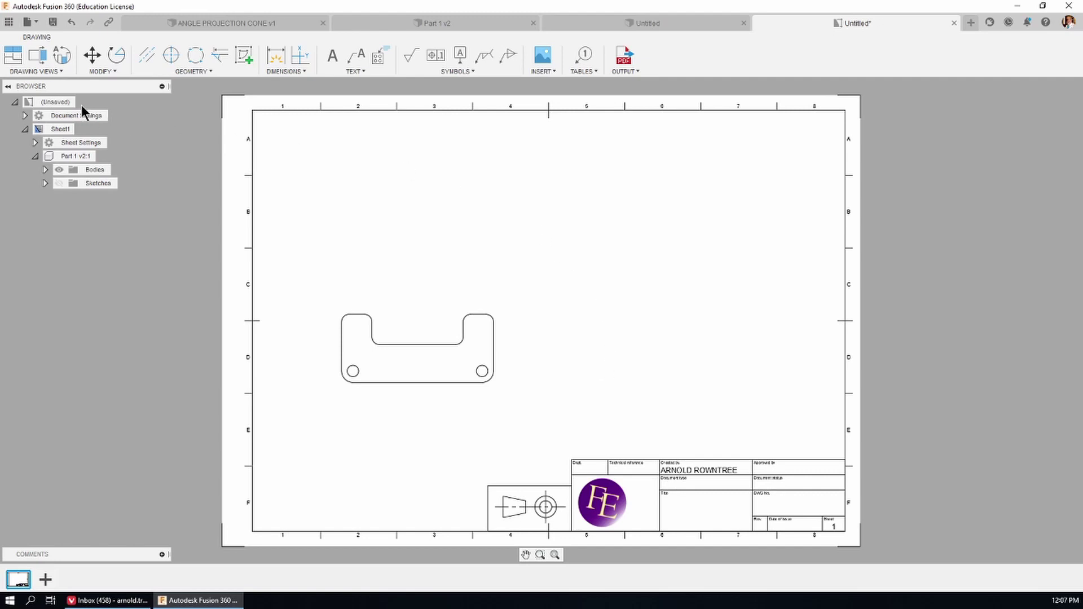
- Project a side view from the top view and place it to the right
click(16, 61)
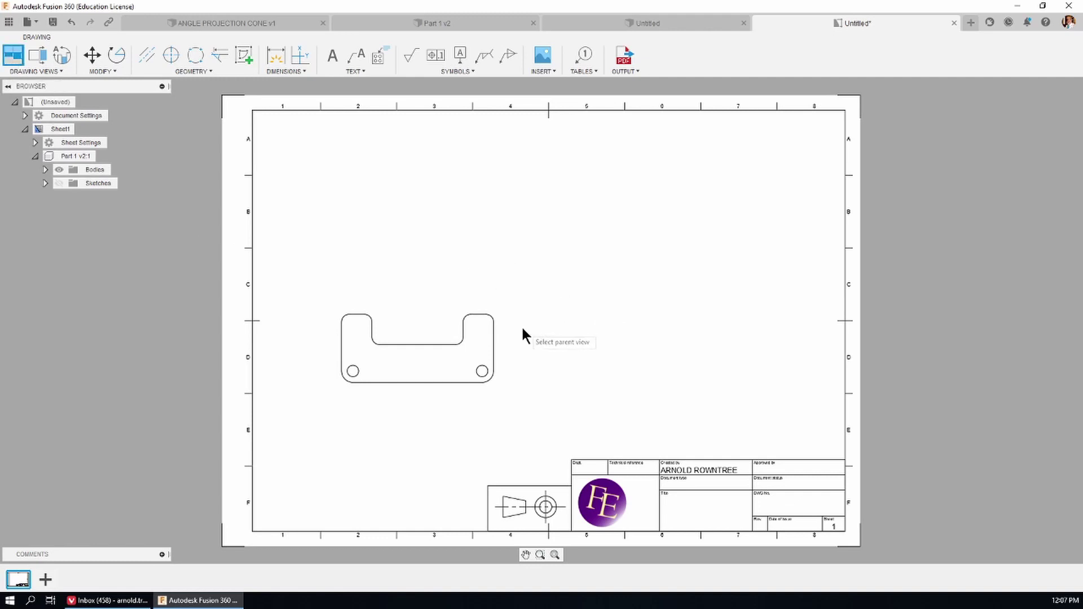
click(495, 333)
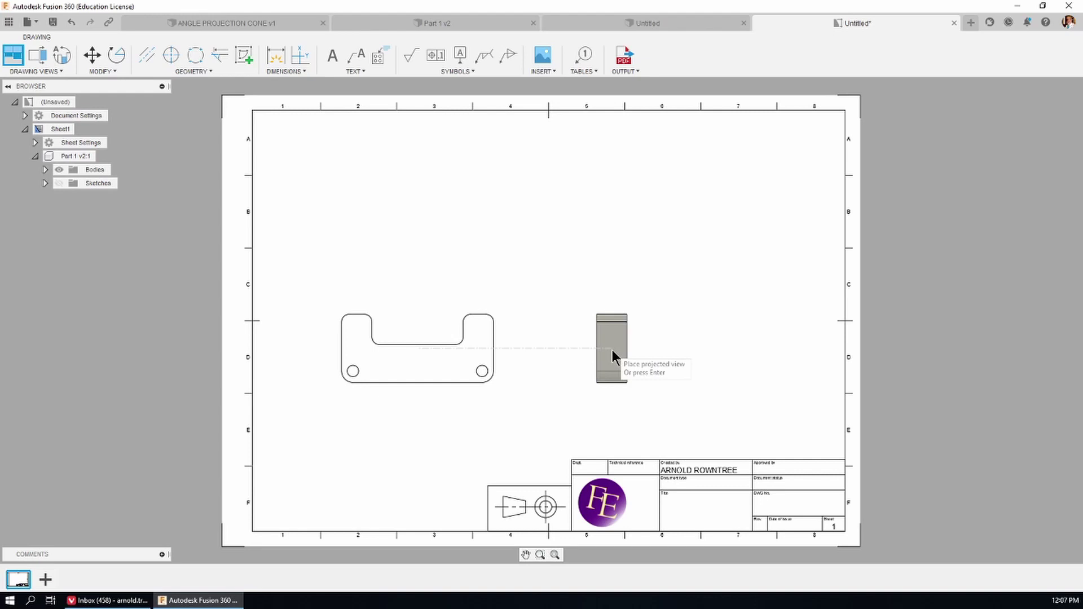
click(619, 361)
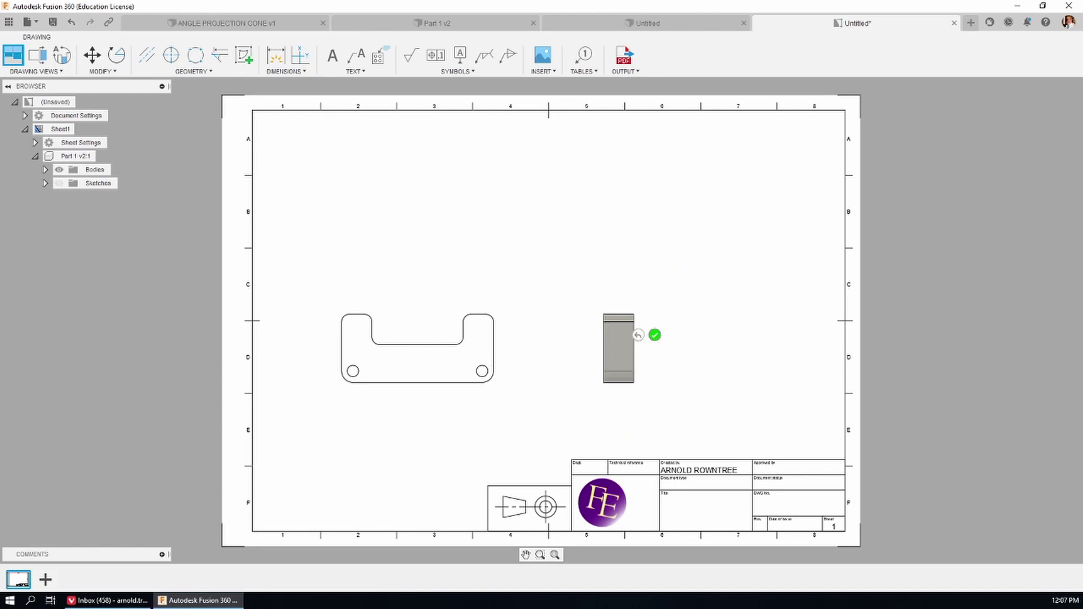
click(654, 337)
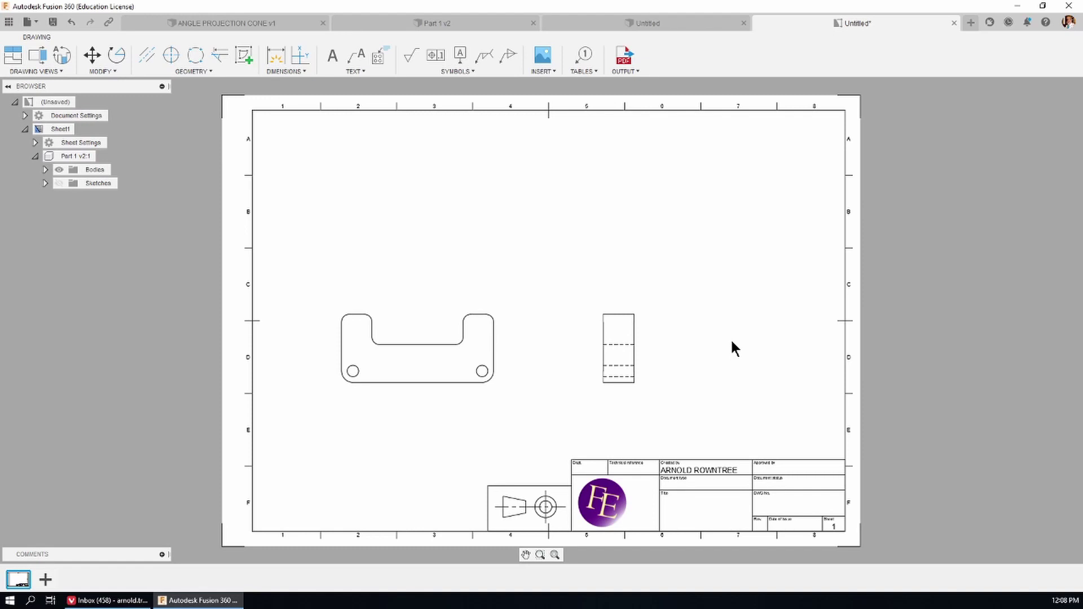
- Nudge the top view and move the side view so both sit level side by side
click(495, 361)
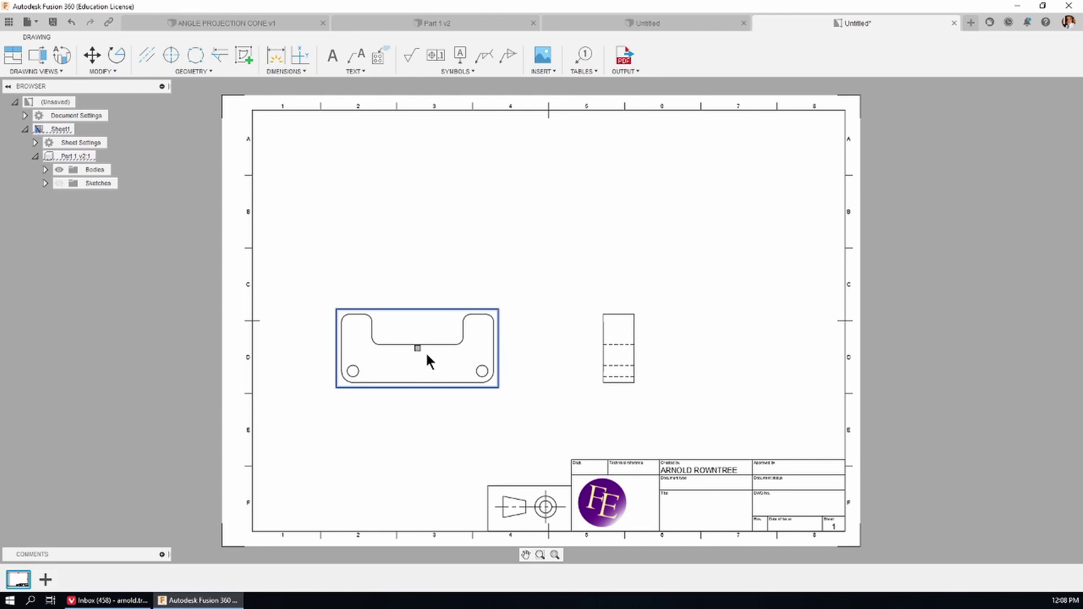
mouse_move(419, 346)
mouse_down()
mouse_move(460, 261)
mouse_move(499, 332)
mouse_move(409, 358)
mouse_up()
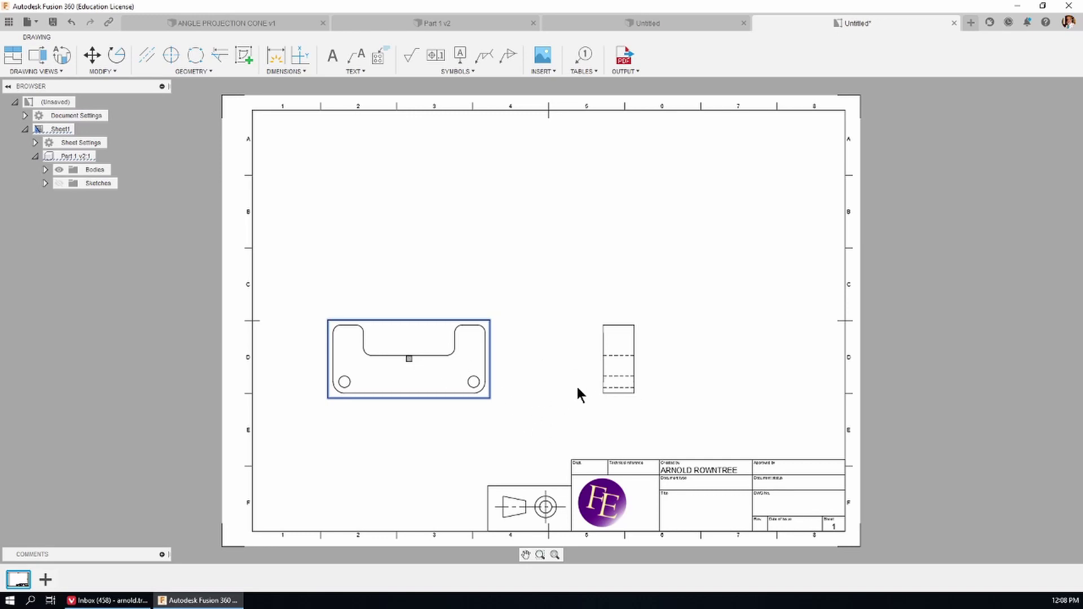
click(629, 364)
click(618, 358)
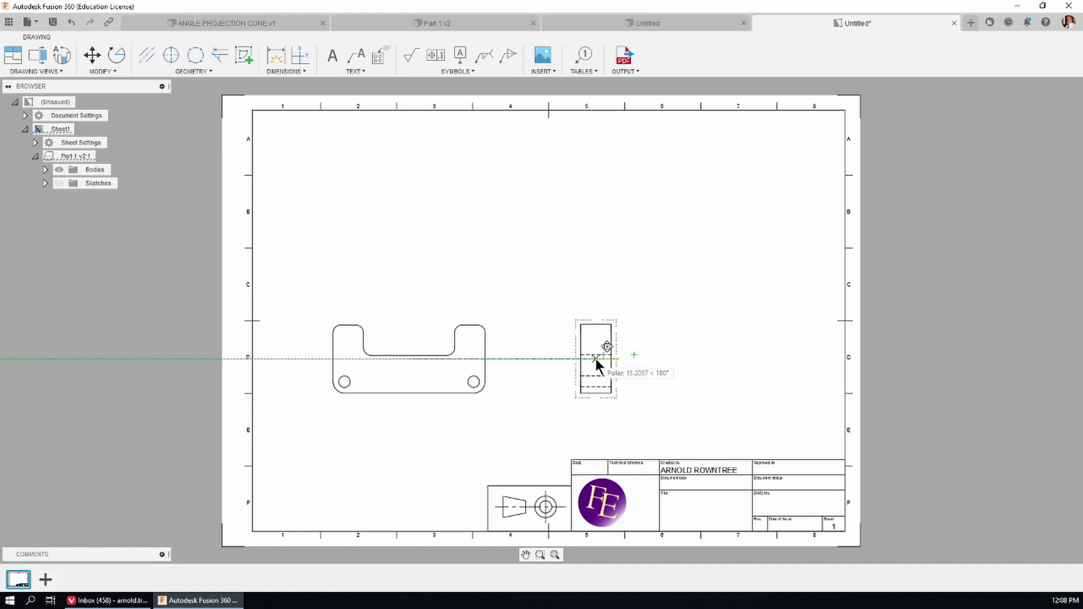
click(596, 359)
key(Return)
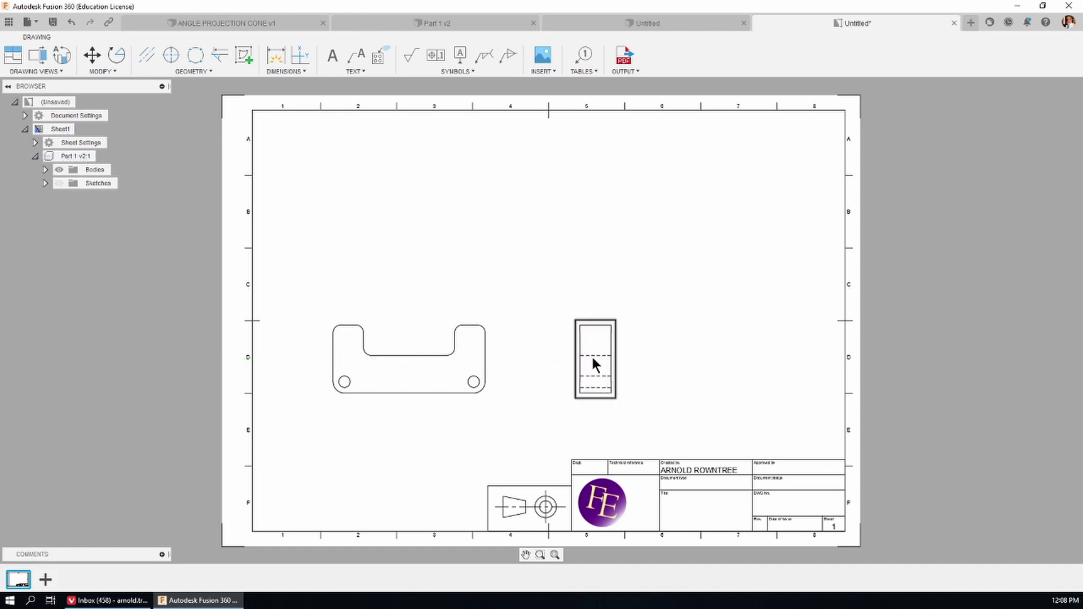
click(593, 363)
click(595, 357)
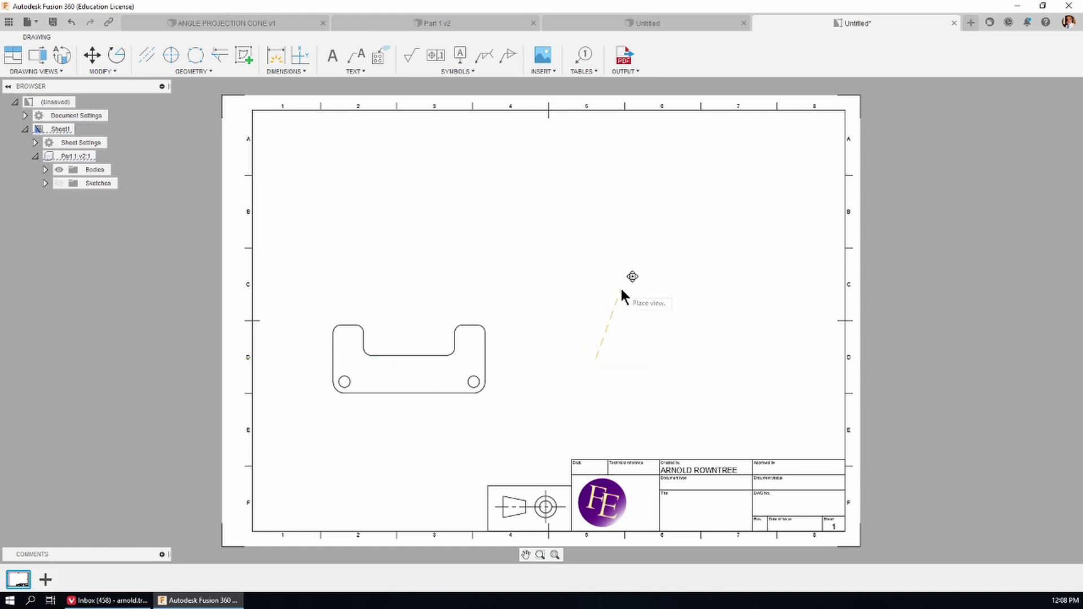
click(621, 290)
click(684, 297)
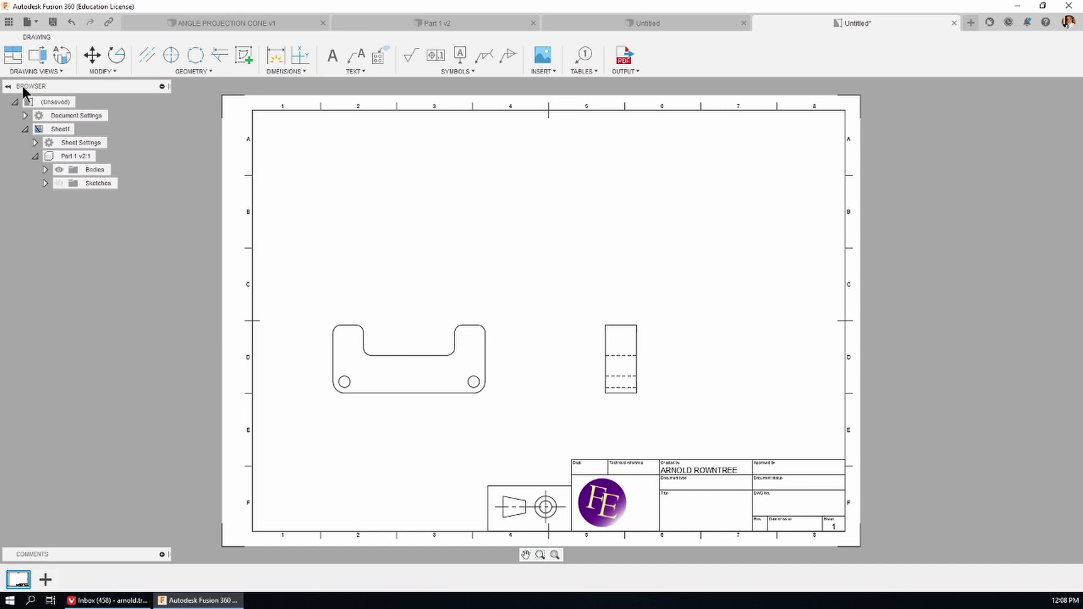
- Project an isometric view from the top view and drag it to the top-right corner
click(12, 53)
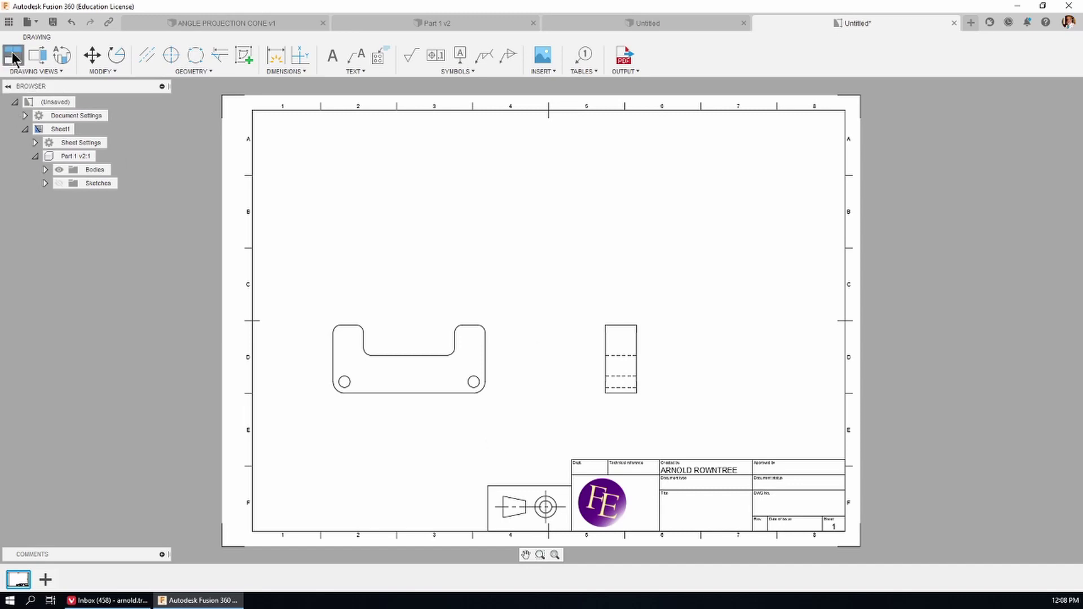
click(472, 332)
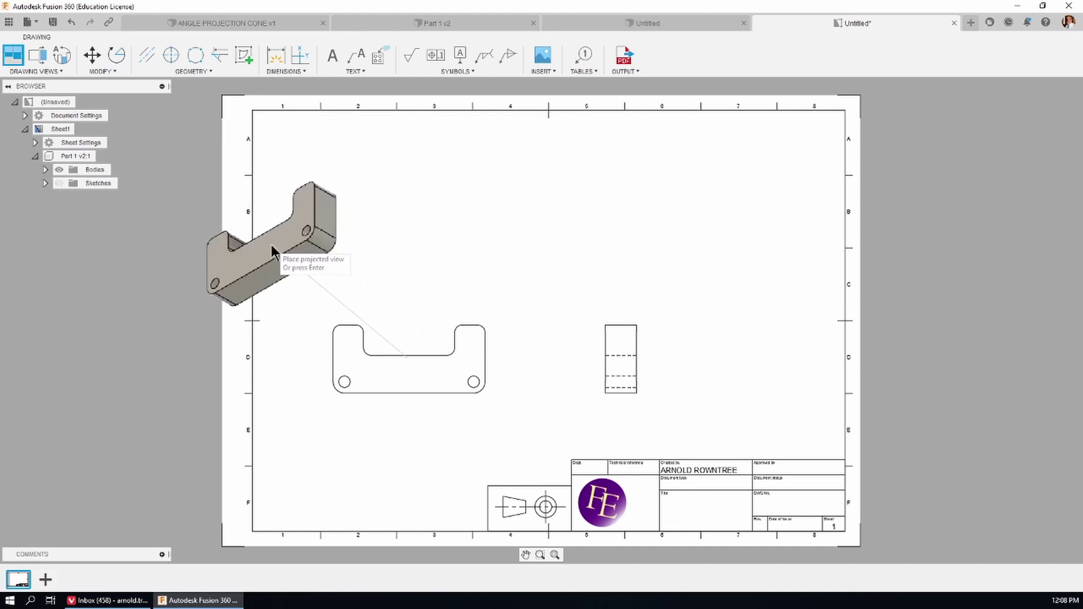
click(273, 454)
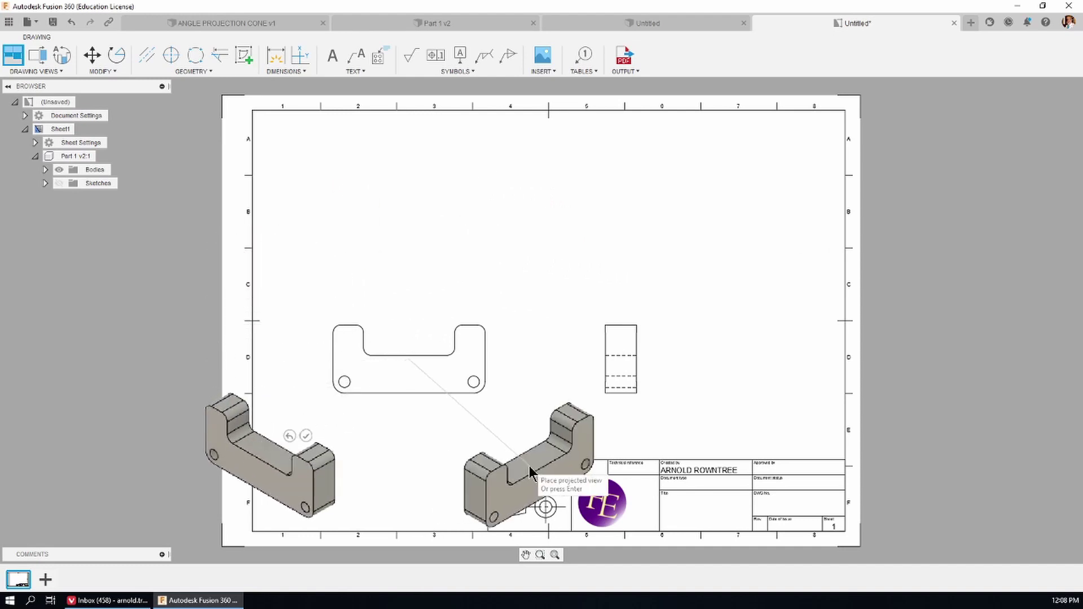
click(306, 436)
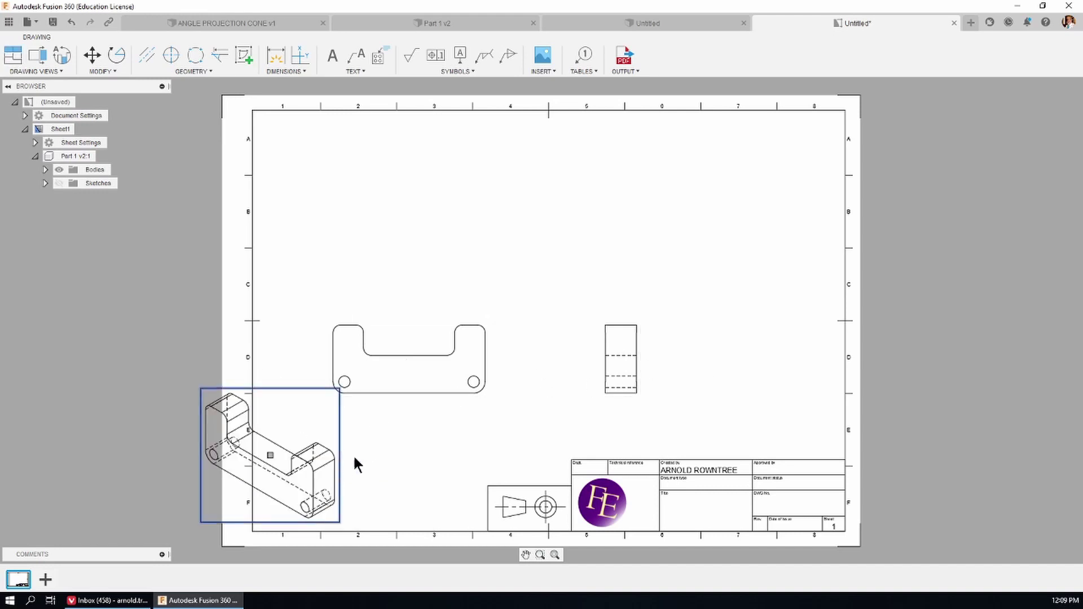
drag(271, 456, 738, 180)
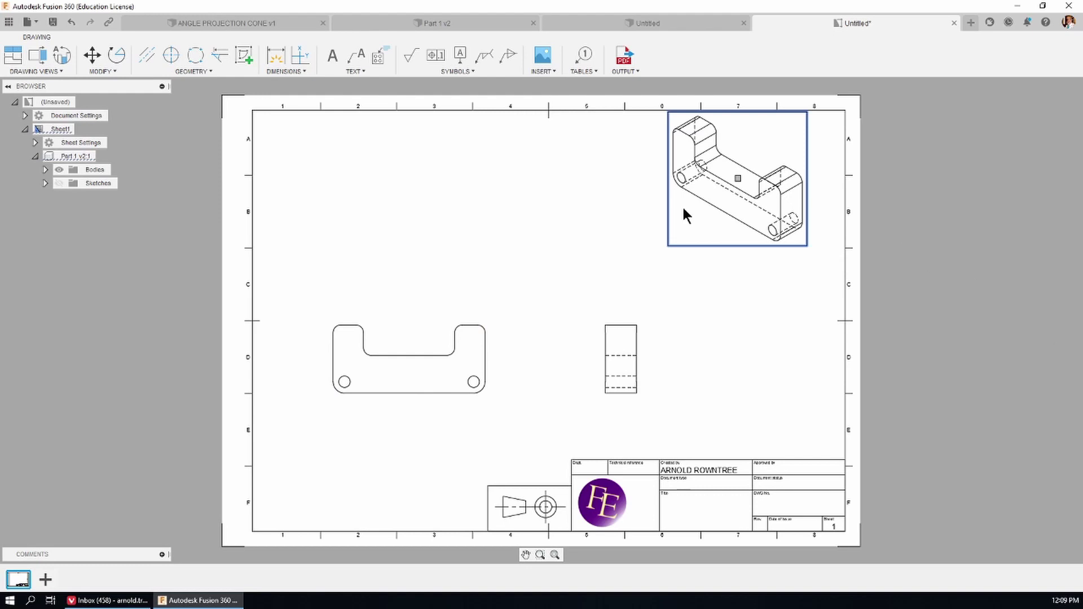
- Edit the isometric view to use Shaded style at 1:5 scale
right_click(716, 213)
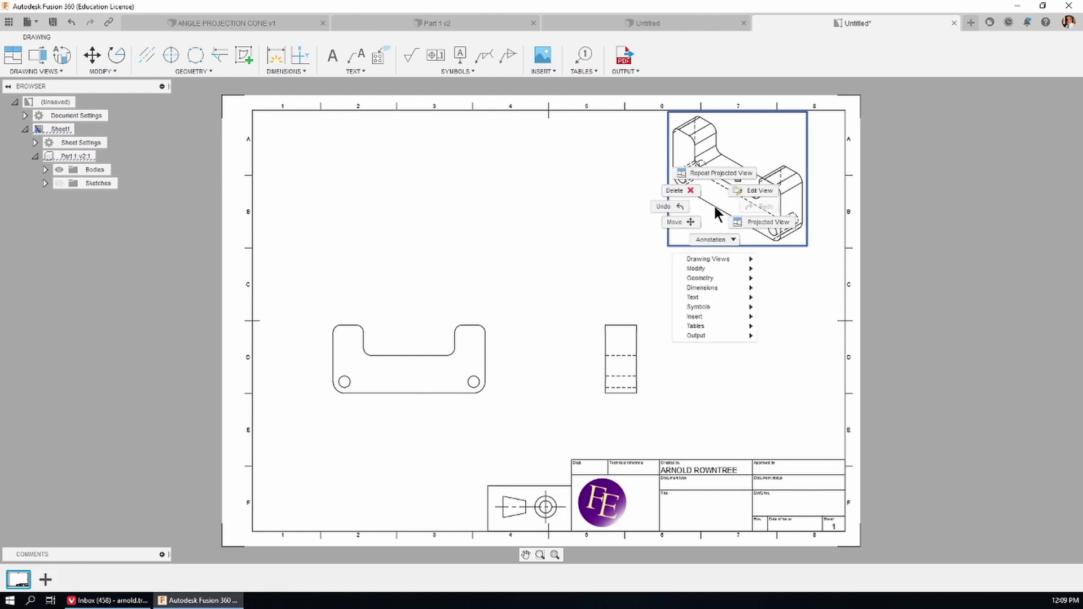
click(762, 192)
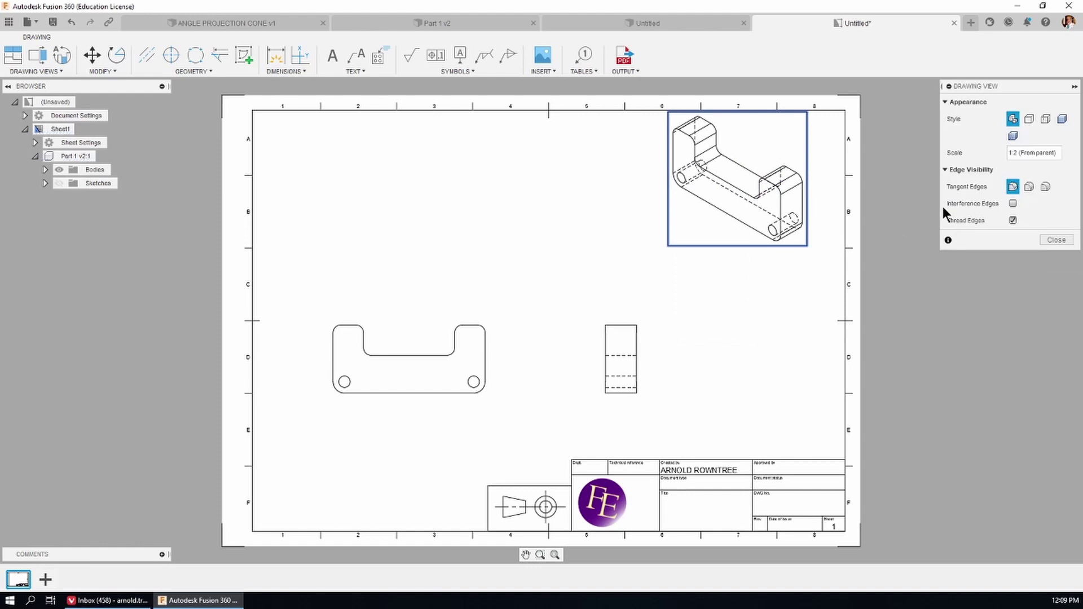
click(1062, 119)
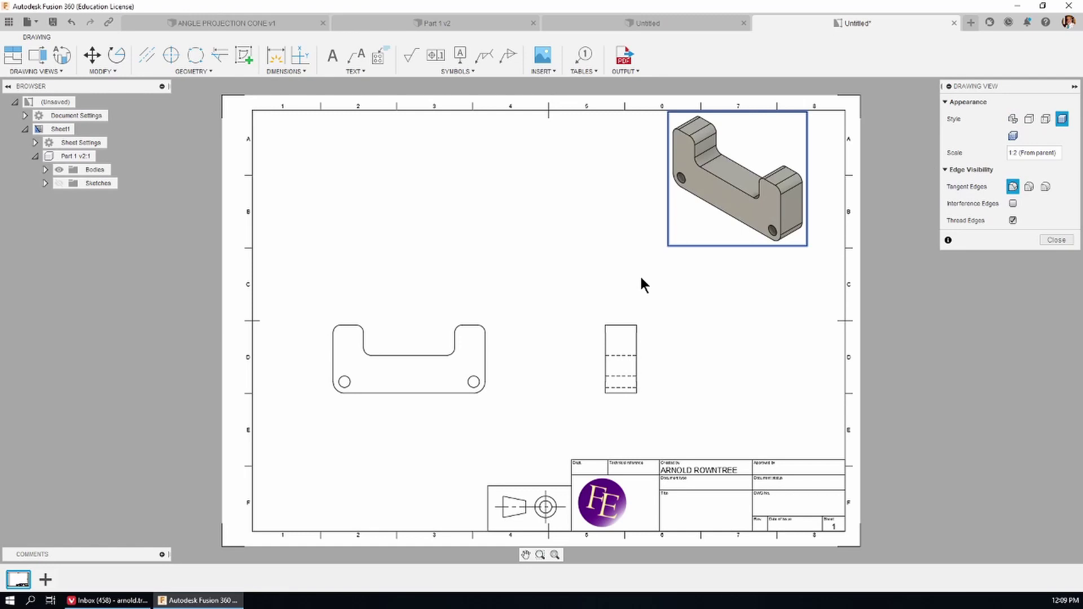
click(1067, 153)
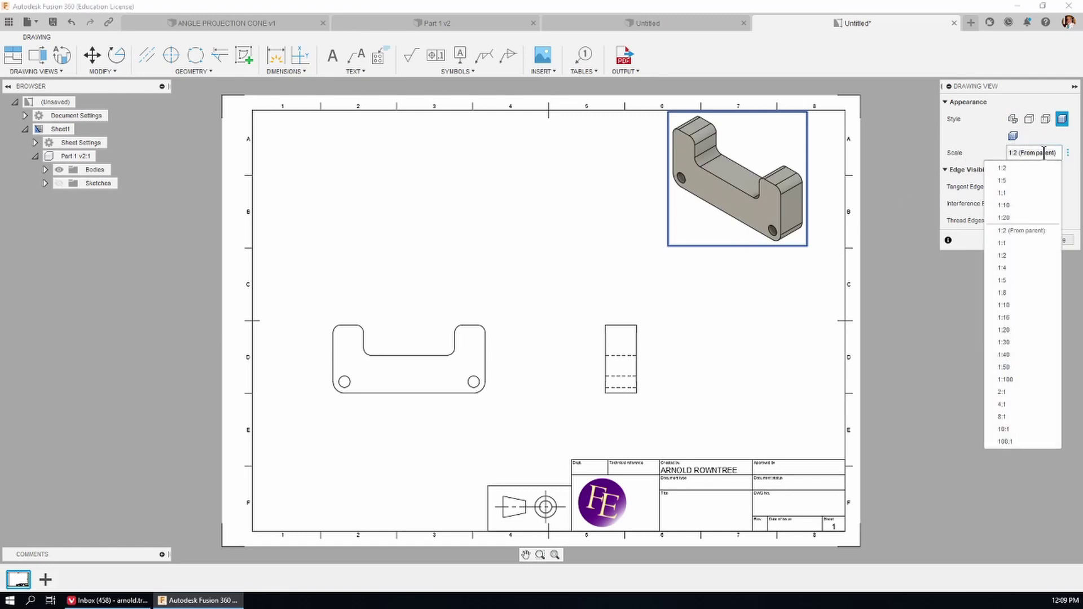
click(1007, 193)
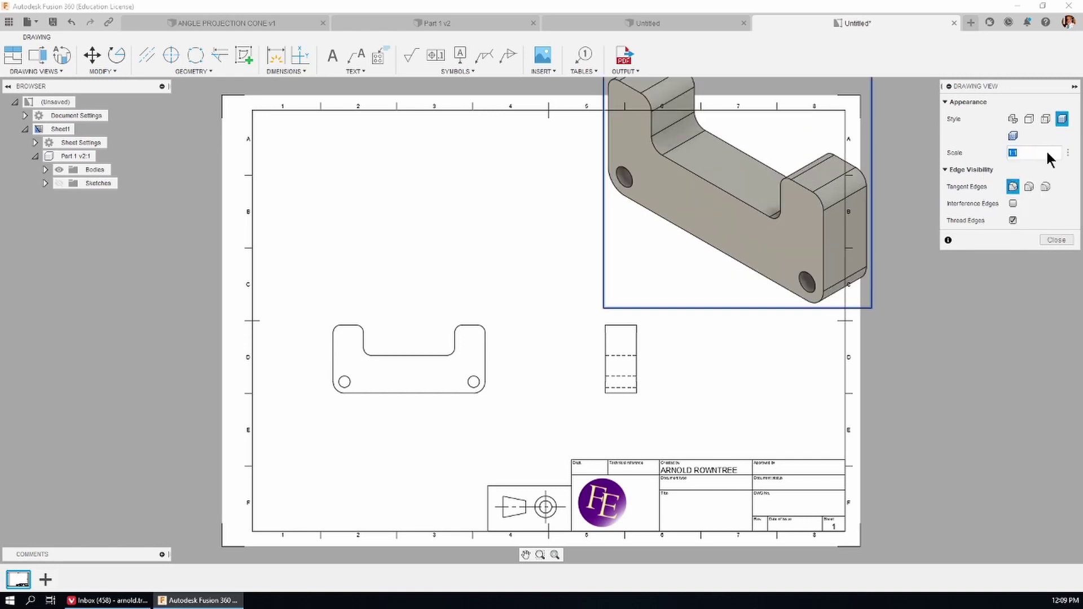
click(1067, 153)
click(1002, 181)
click(1054, 238)
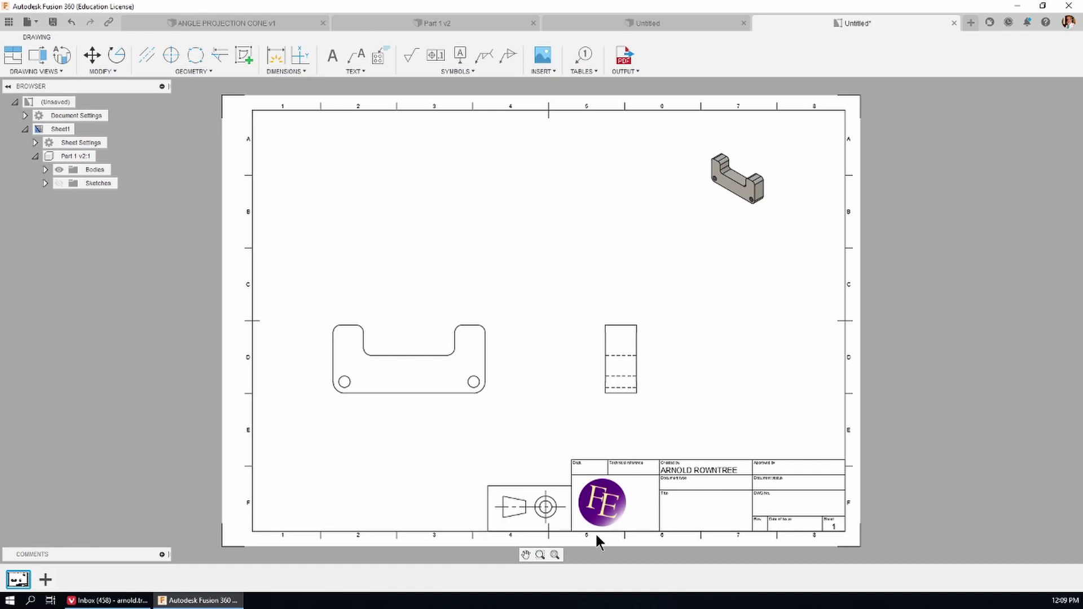
- Zoom around the drawing sheet, then switch to the ANGLE PROJECTION CONE v1 design
scroll(595, 533, up, 5)
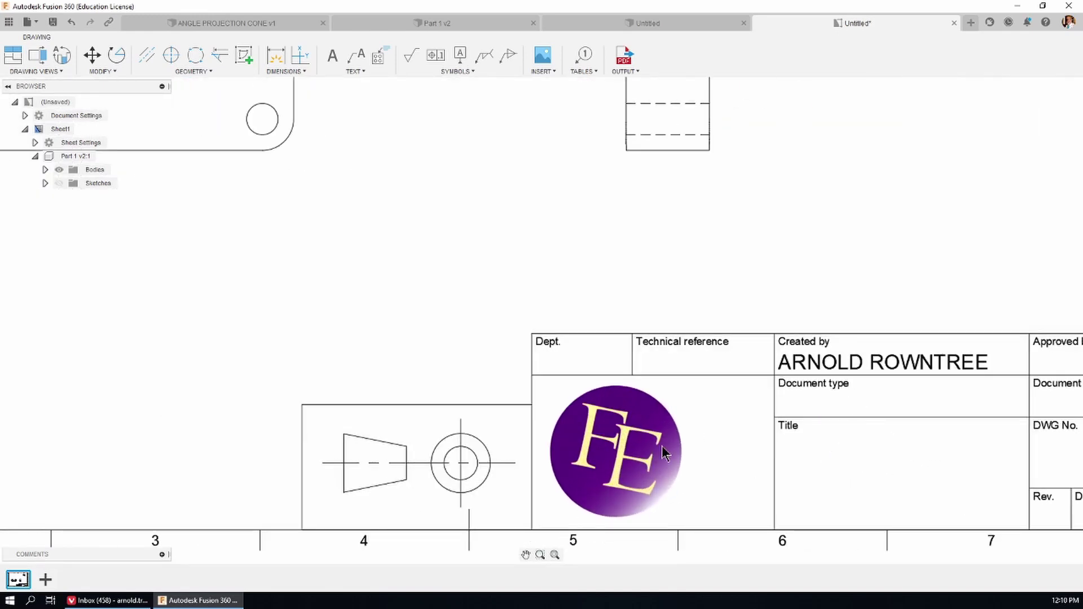
scroll(667, 258, down, 3)
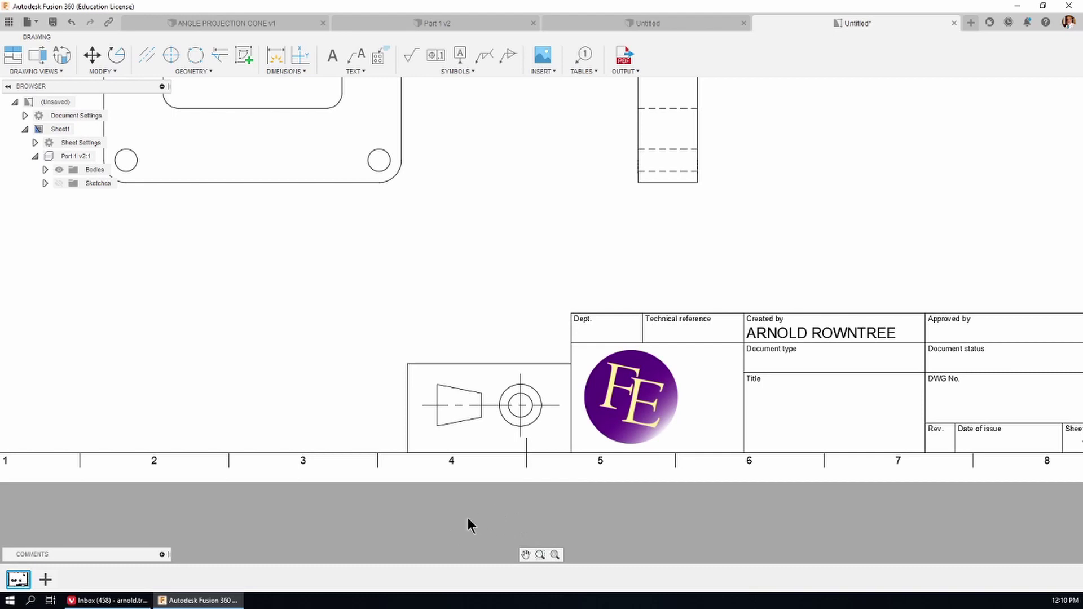
scroll(468, 519, down, 5)
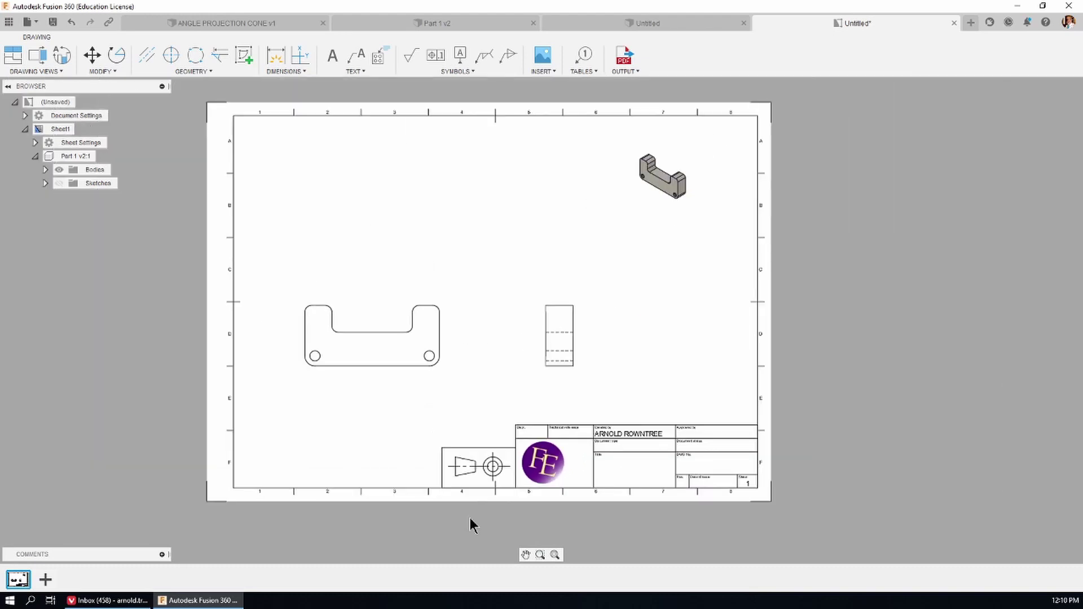
scroll(460, 366, up, 2)
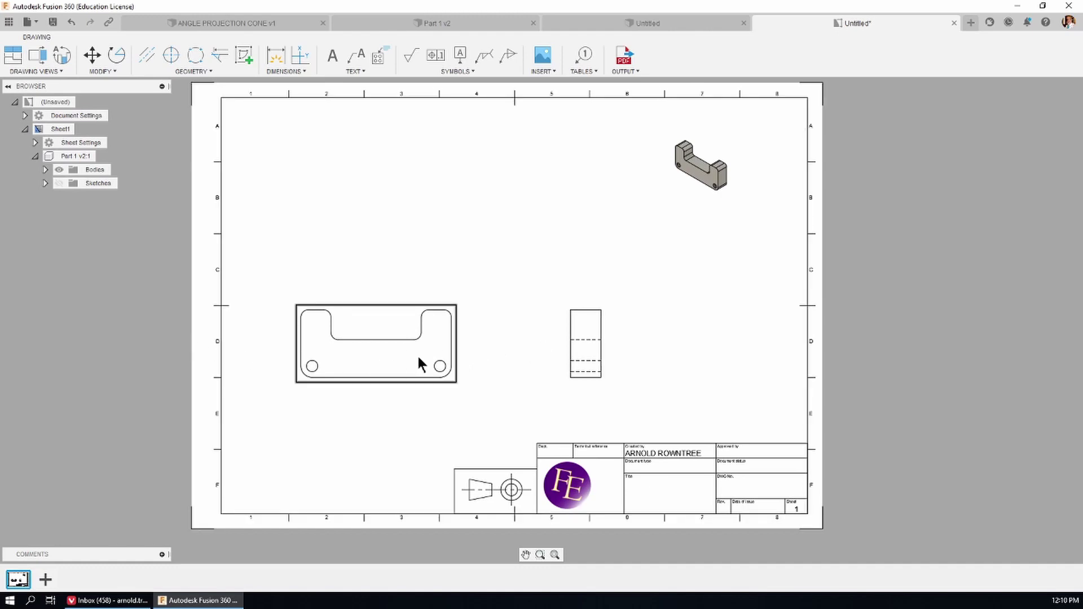
click(246, 22)
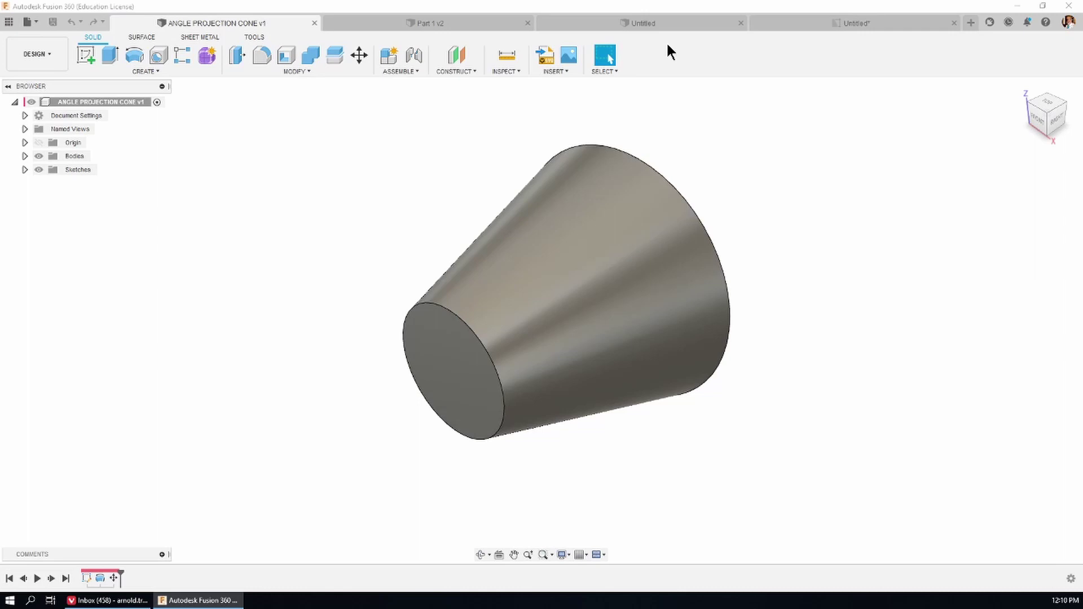
- Look at the cone from the front, left and home views, then return to the drawing
click(636, 25)
key(ctrl+Tab)
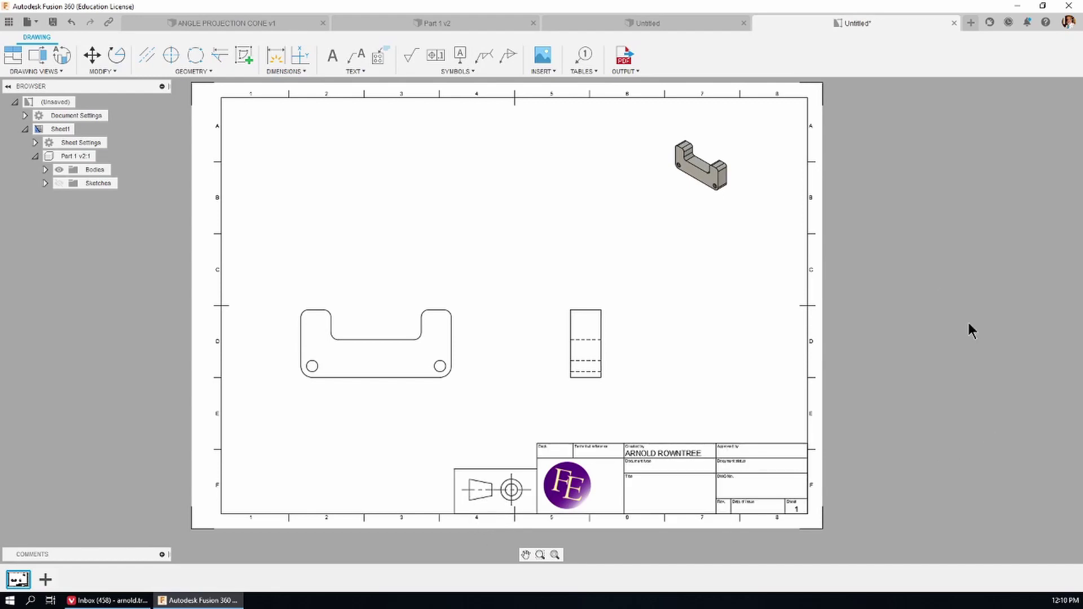
click(261, 22)
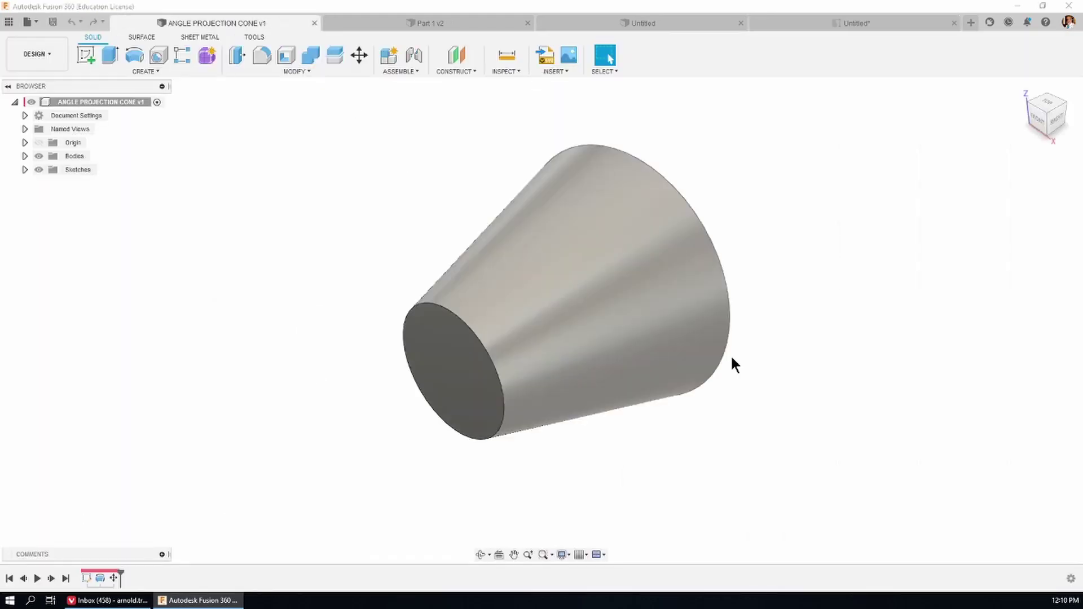
drag(1048, 107, 1038, 114)
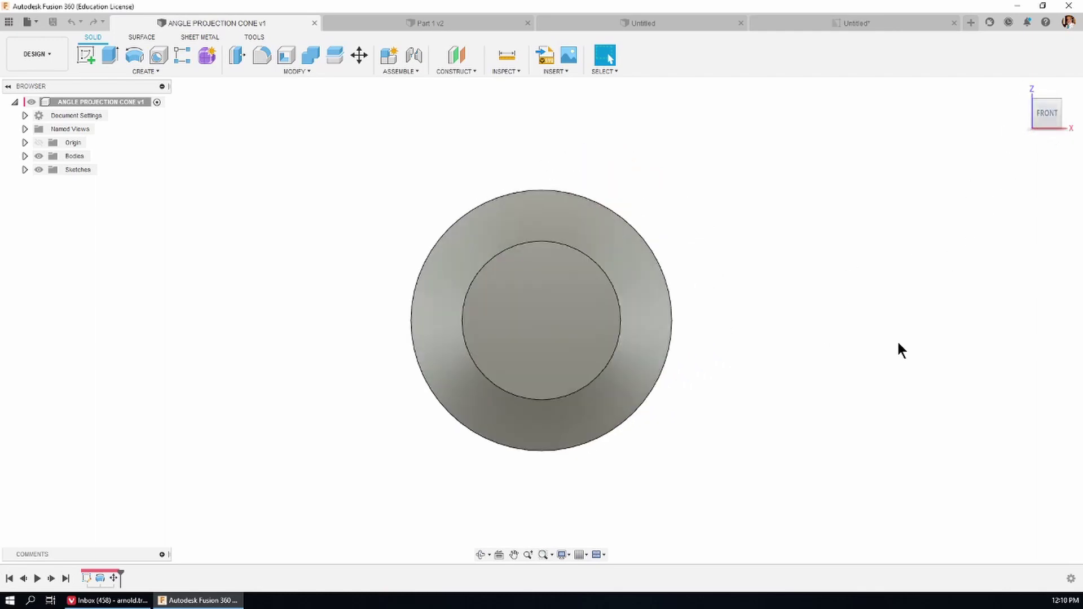
click(1024, 112)
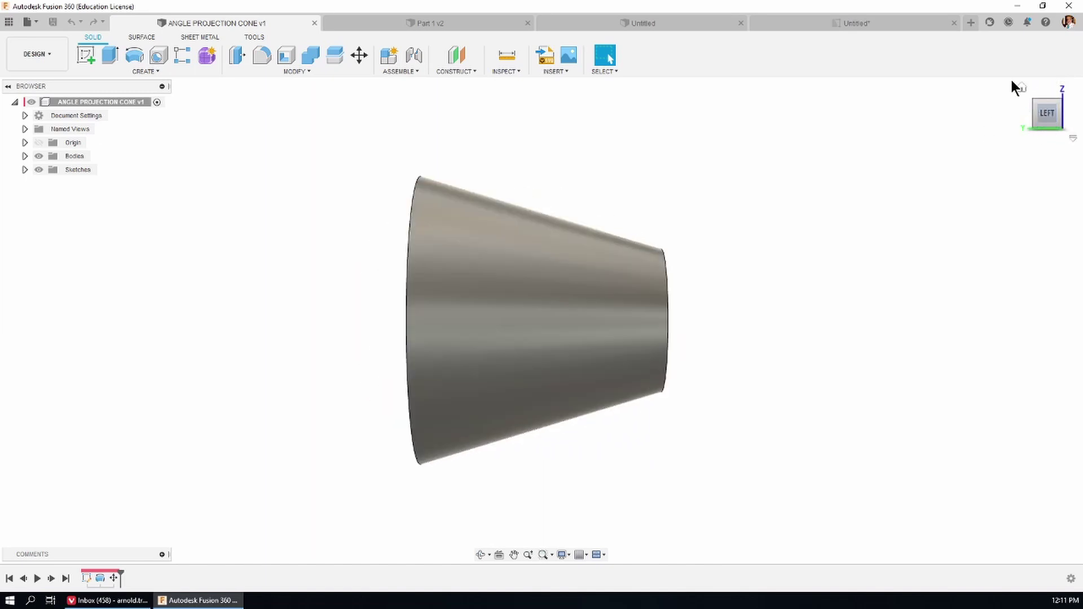
click(1018, 87)
click(856, 26)
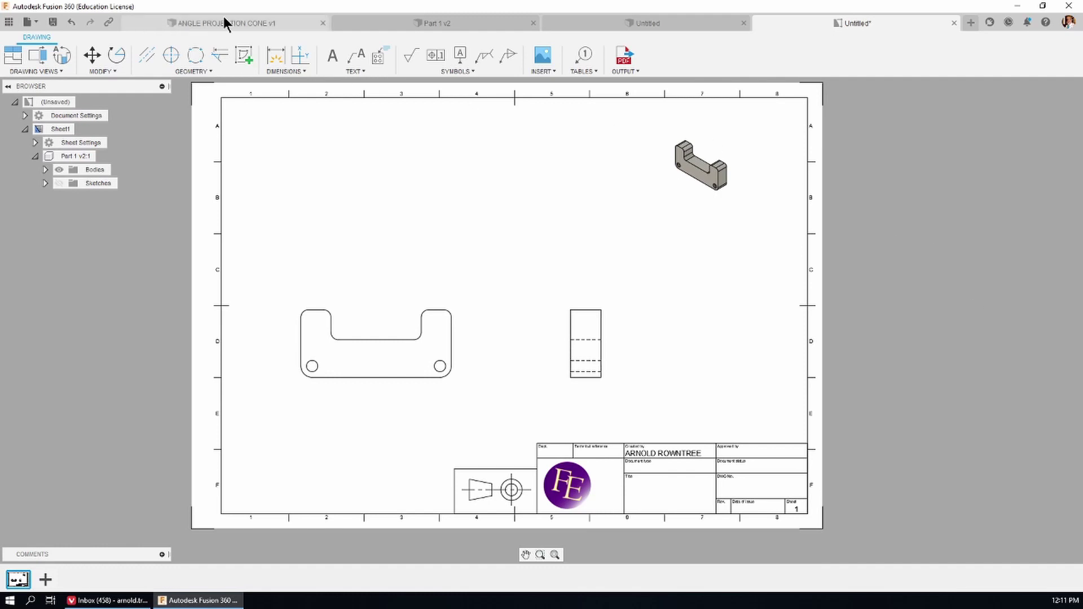
- Recheck the cone's front and left views, then go back to the Untitled bracket drawing
click(248, 25)
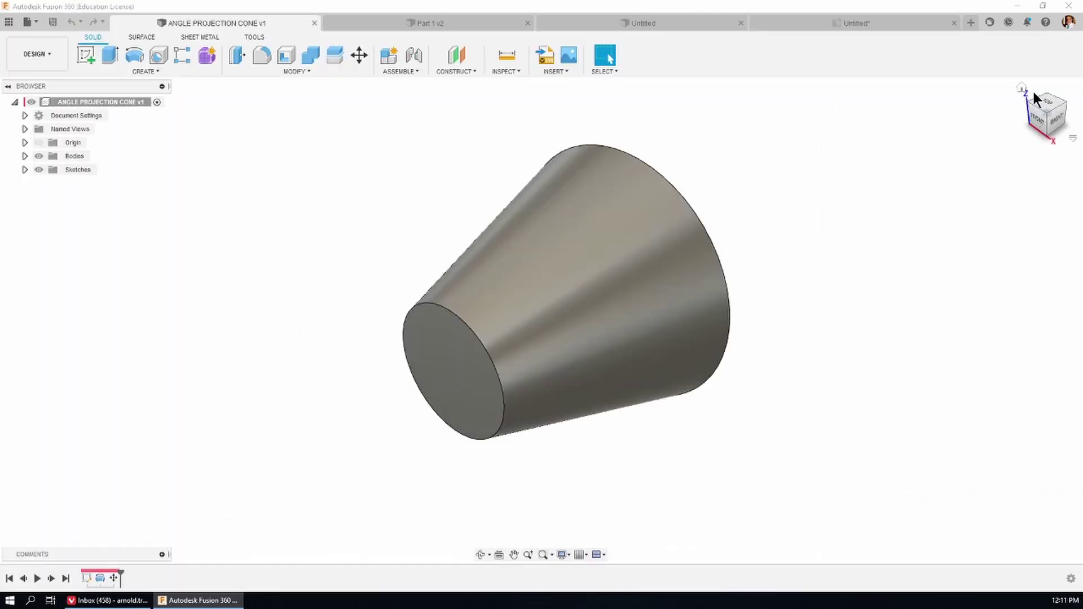
click(1029, 122)
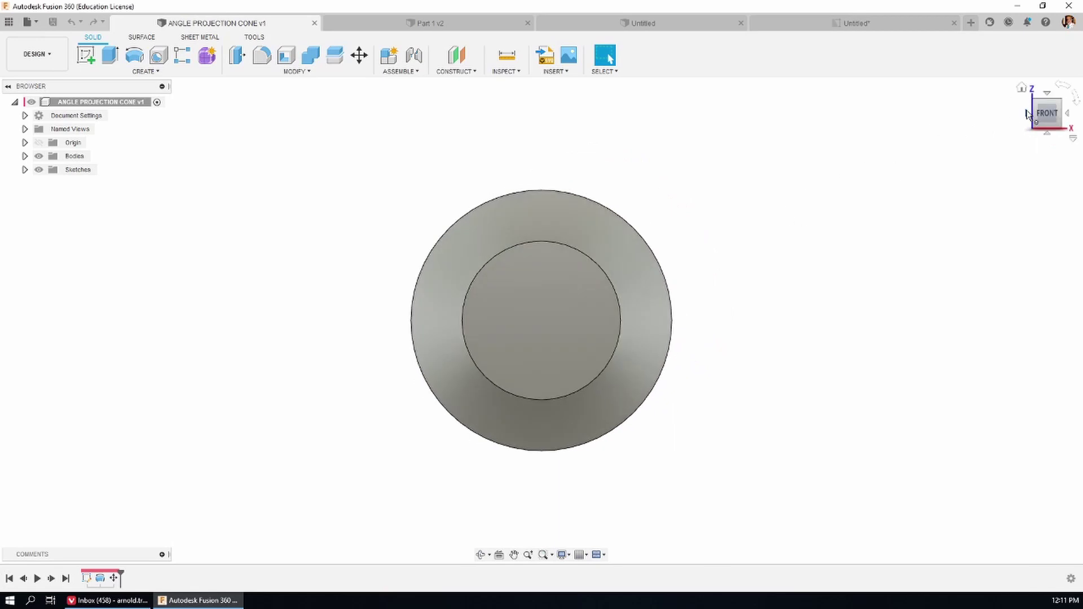
click(1026, 114)
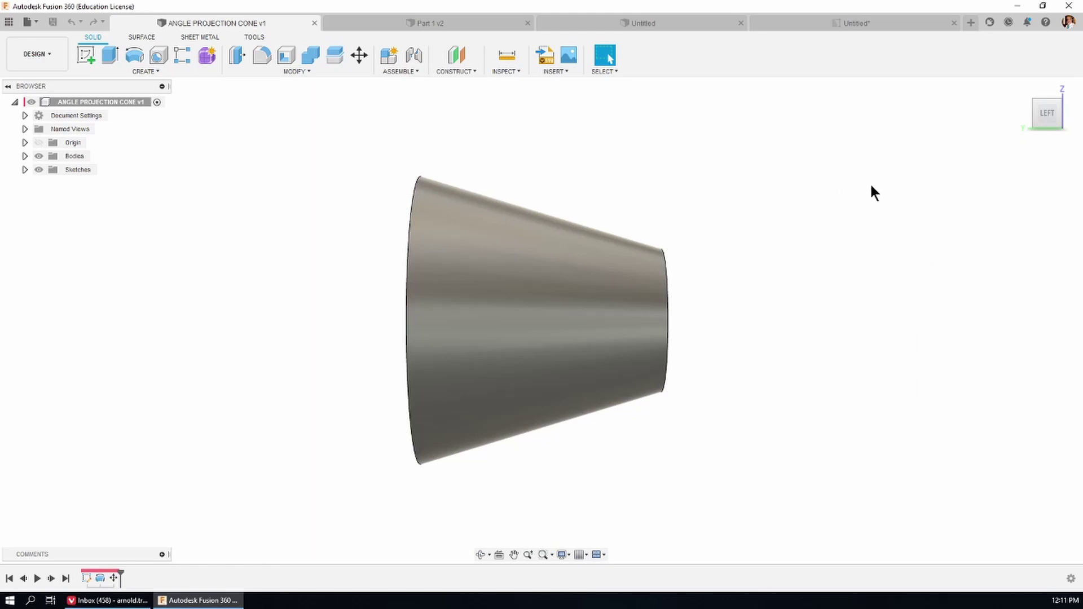
click(861, 23)
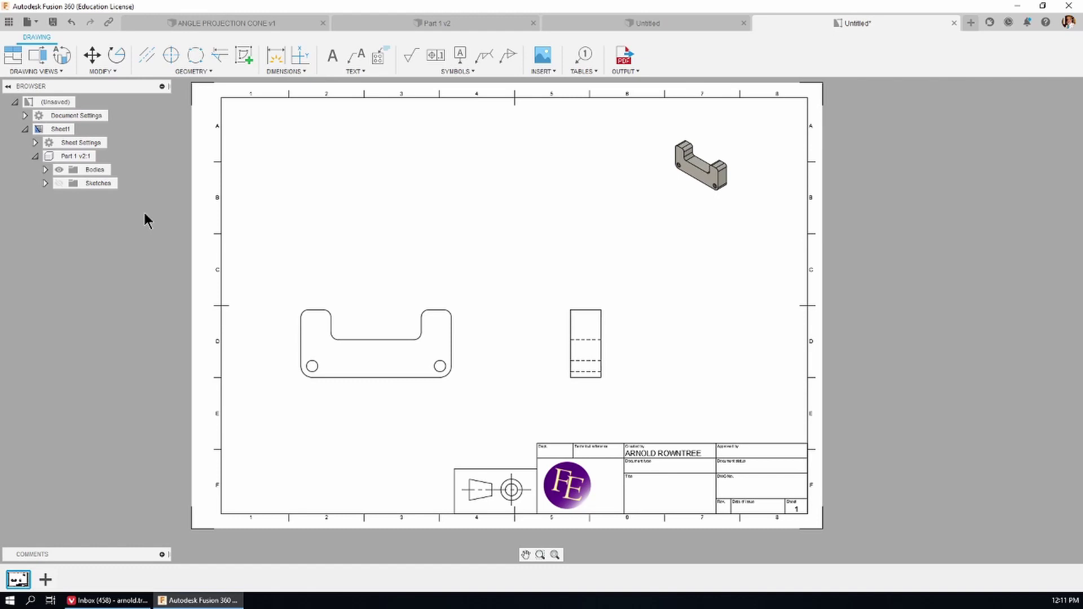
- Add centre marks to the left and right holes in the top view
click(170, 61)
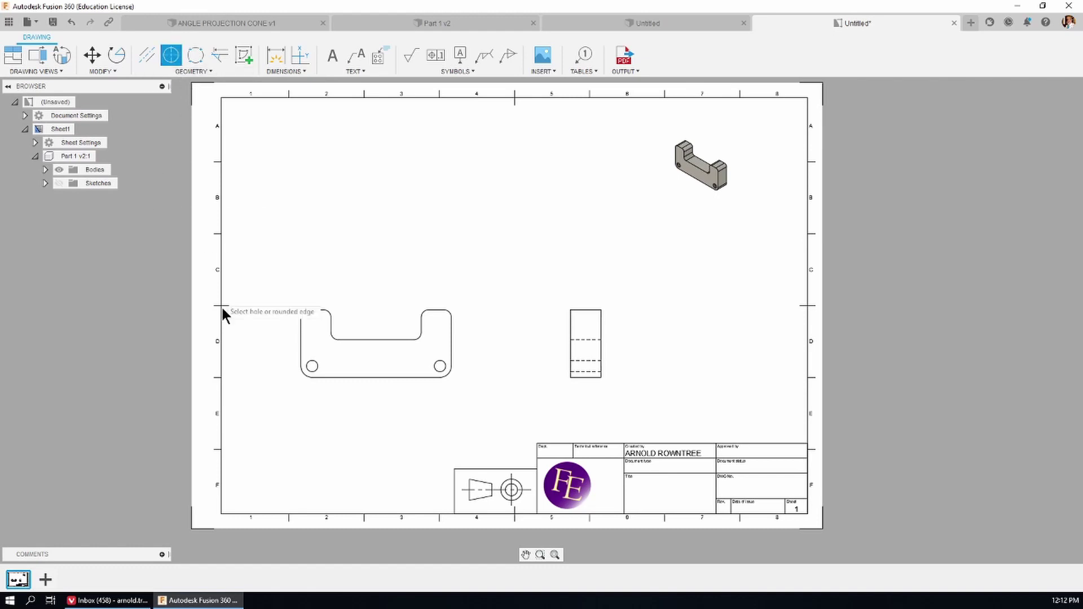
scroll(344, 419, up, 3)
click(296, 301)
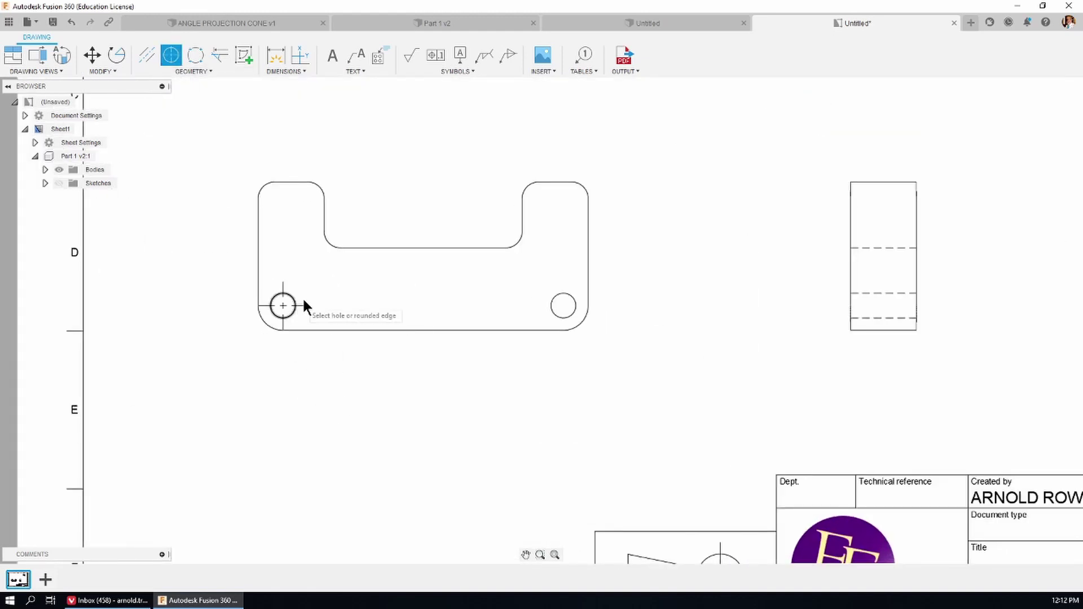
click(574, 304)
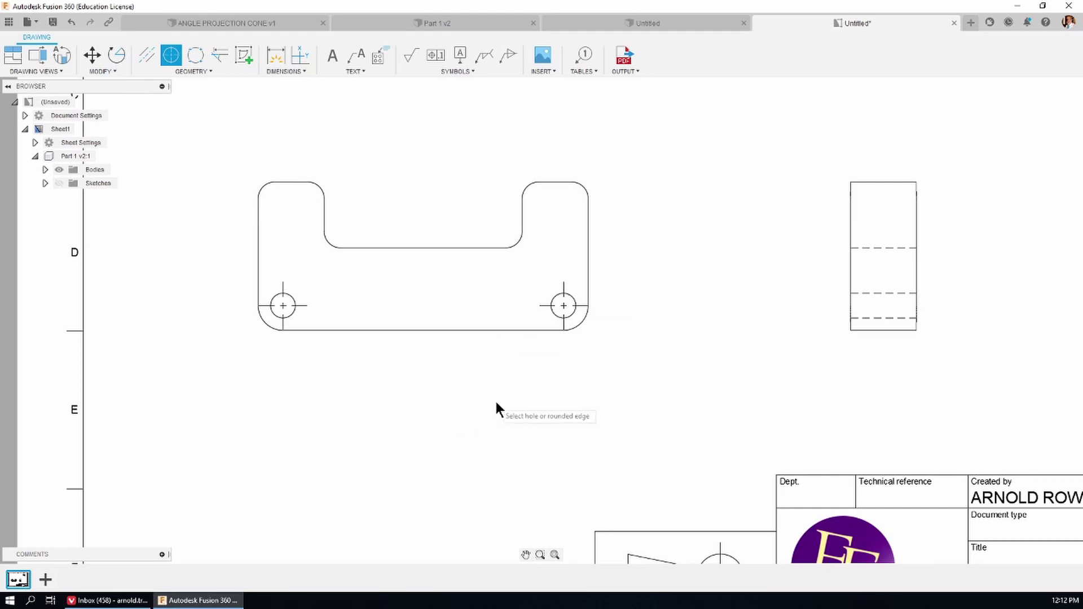
- Draw a centreline between the two dashed hole edges in the side view
click(147, 55)
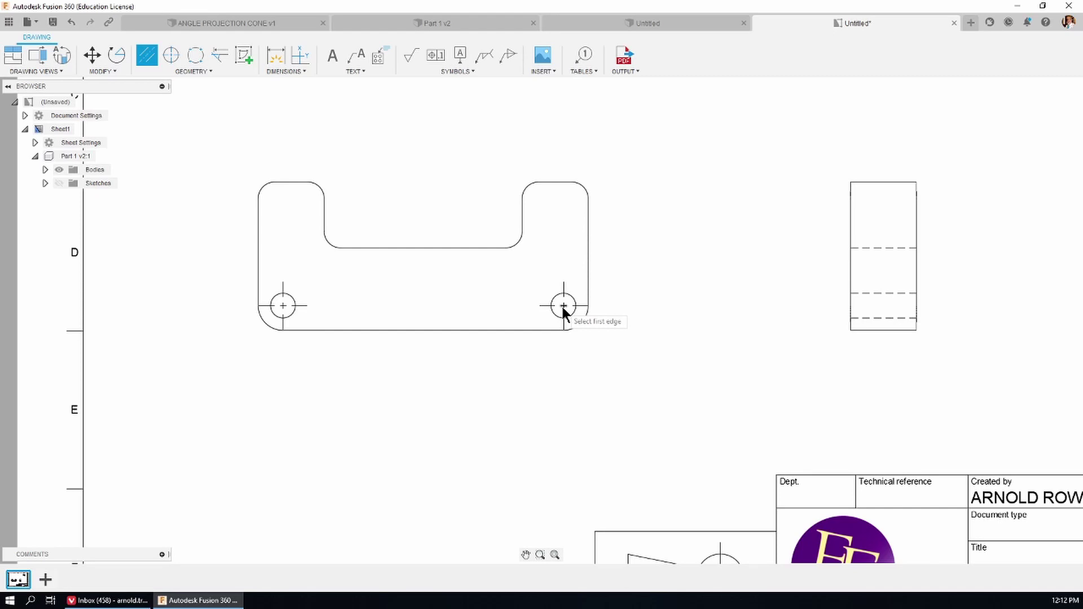
click(890, 294)
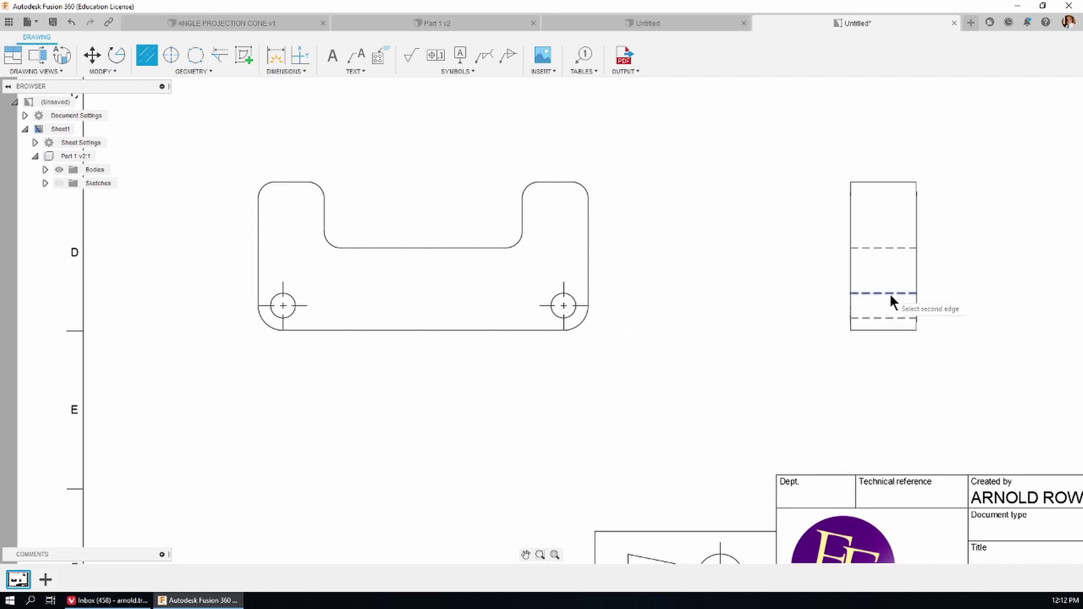
click(891, 317)
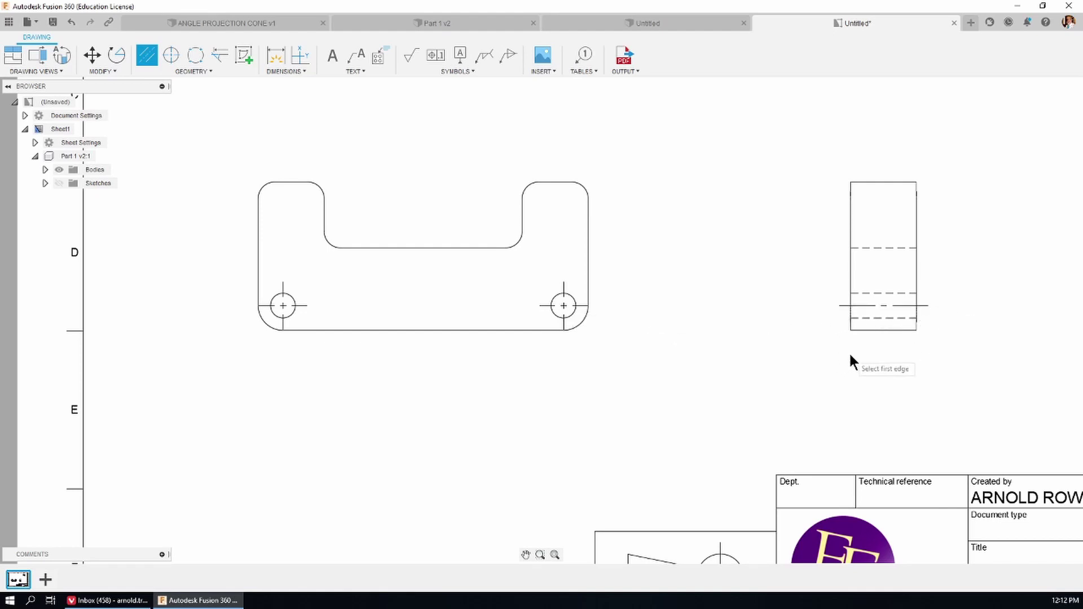
key(F6)
scroll(384, 375, up, 2)
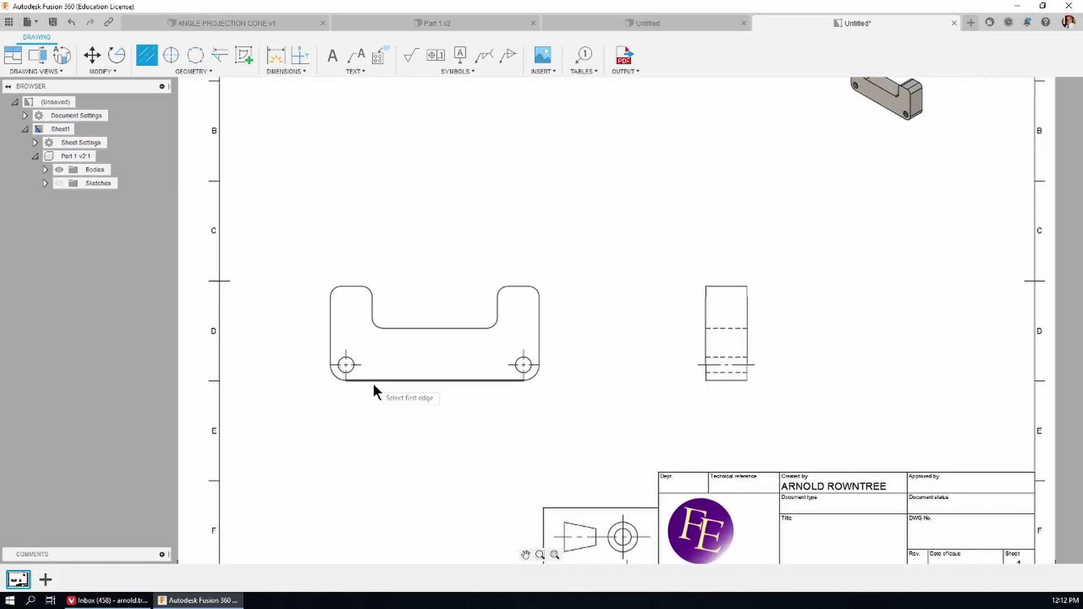
key(alt+Tab)
mouse_move(169, 112)
mouse_down()
mouse_move(532, 60)
mouse_move(404, 60)
mouse_up()
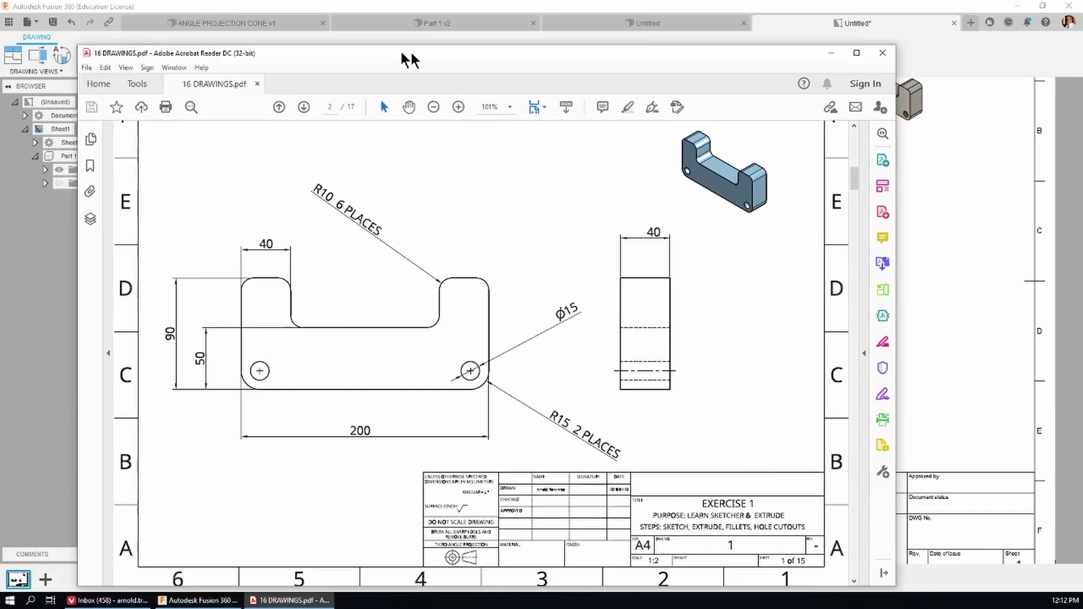
key(alt+F4)
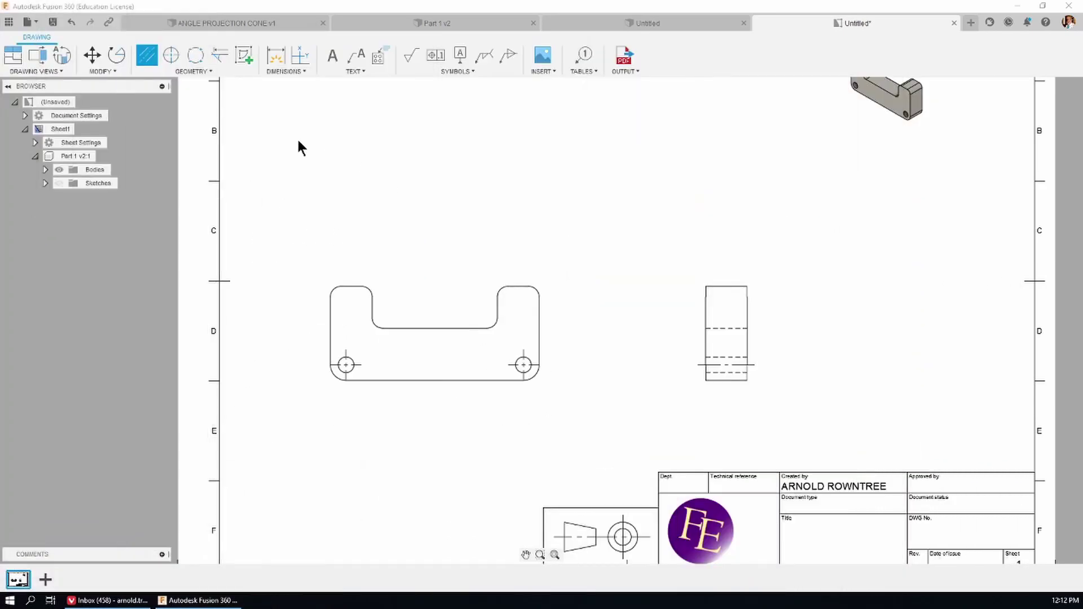
- Dimension the top view's 40 boss width and 90 overall height
click(285, 70)
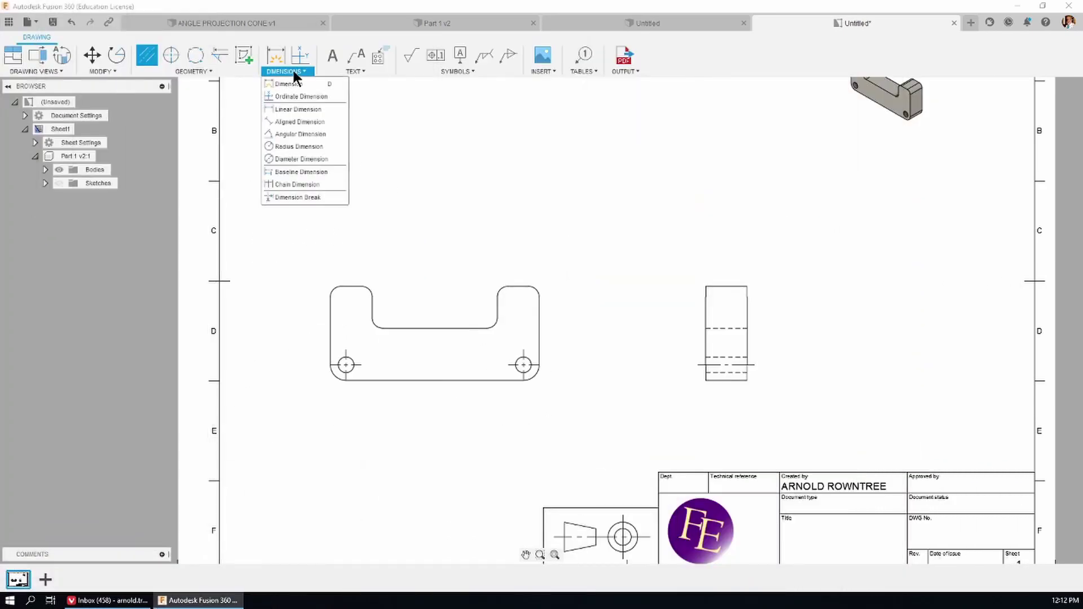
click(276, 59)
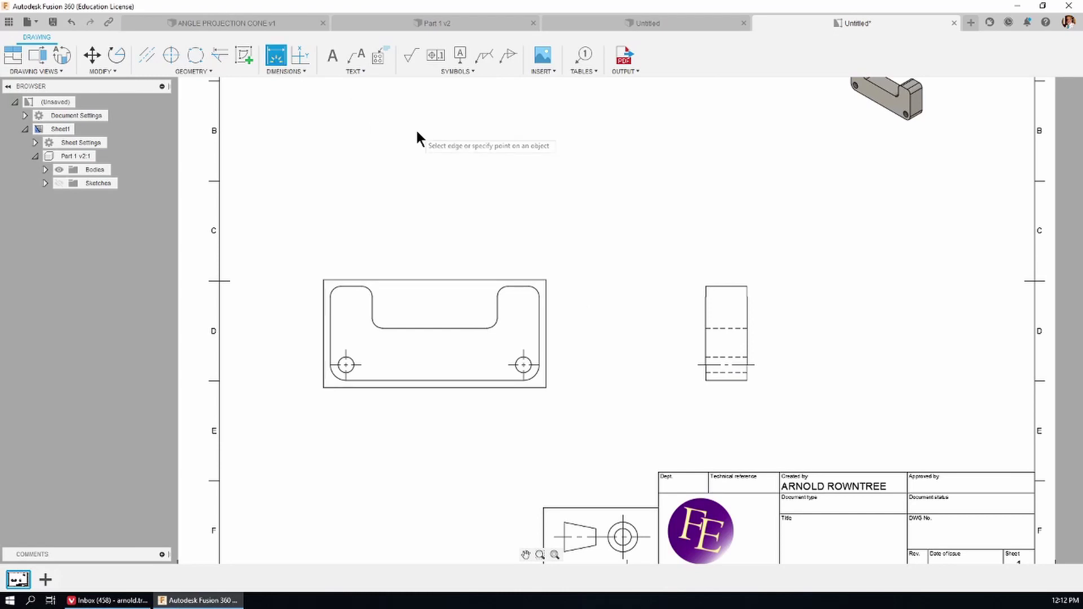
scroll(389, 333, up, 3)
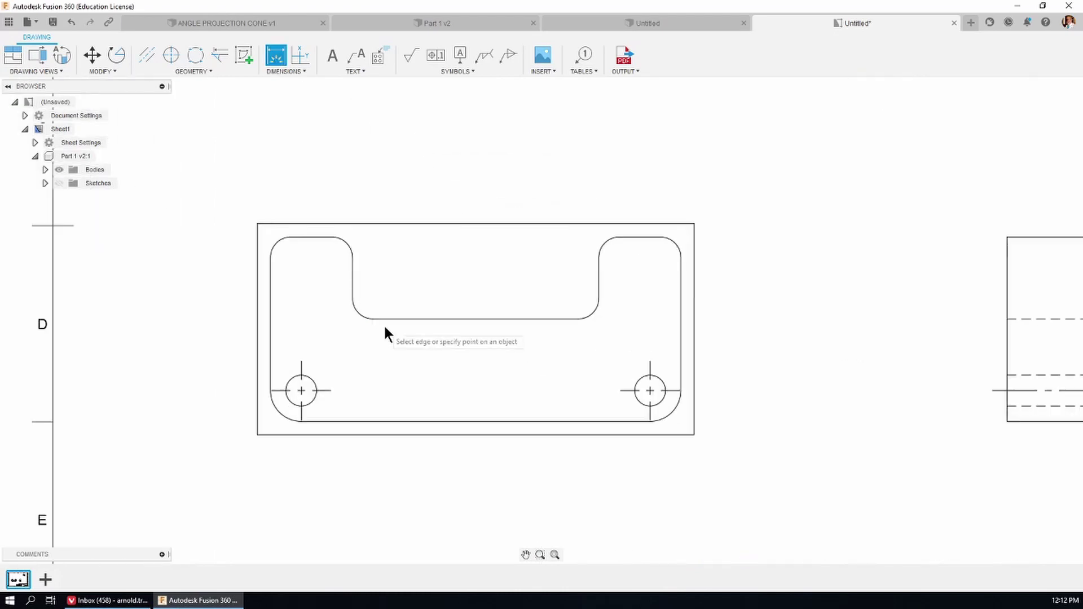
click(352, 293)
click(318, 188)
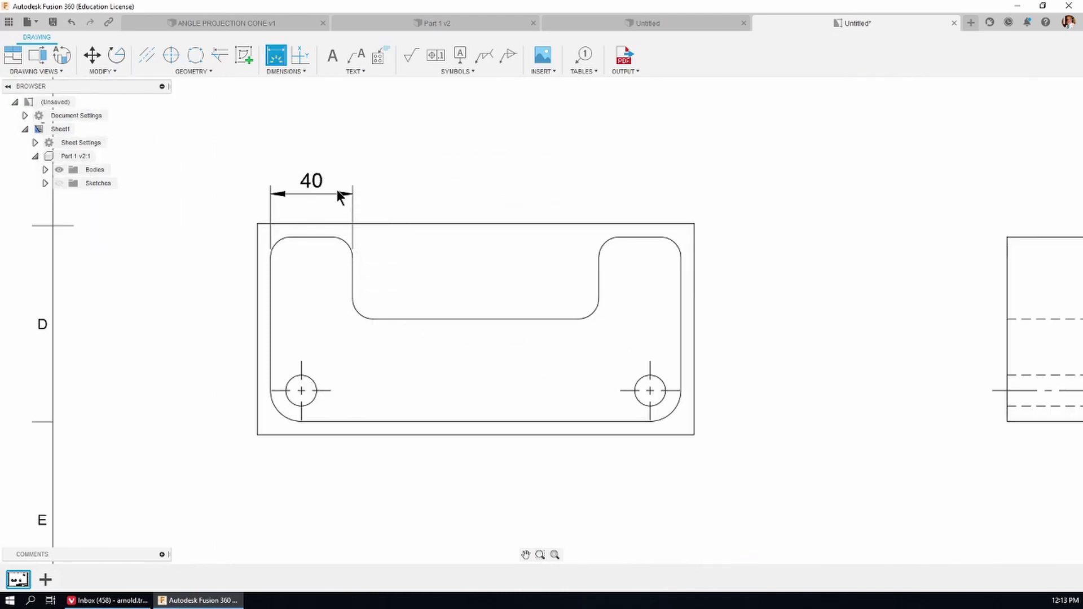
click(313, 238)
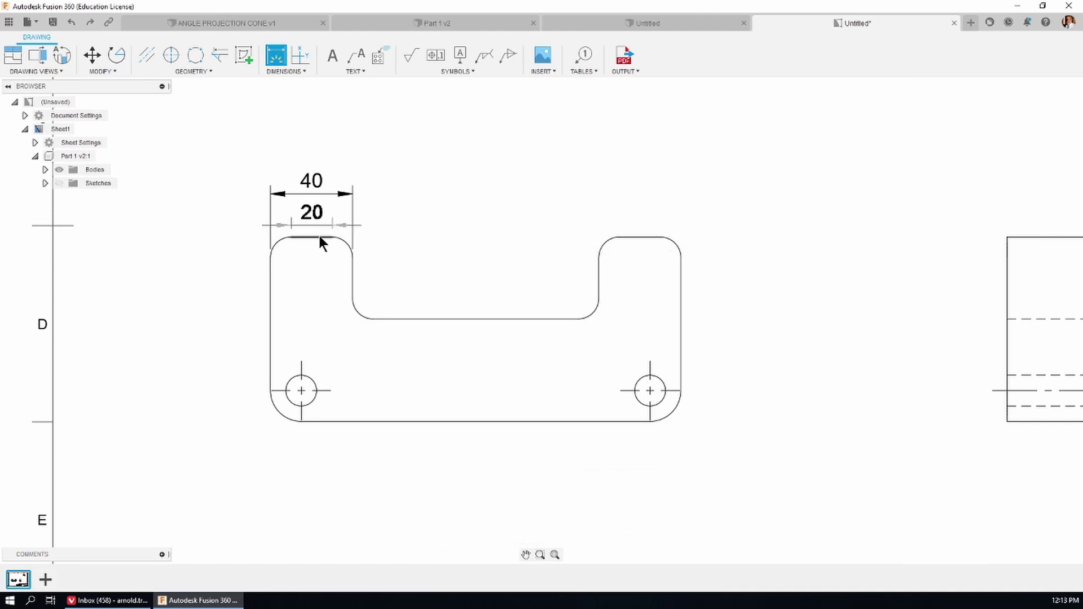
click(319, 239)
click(322, 239)
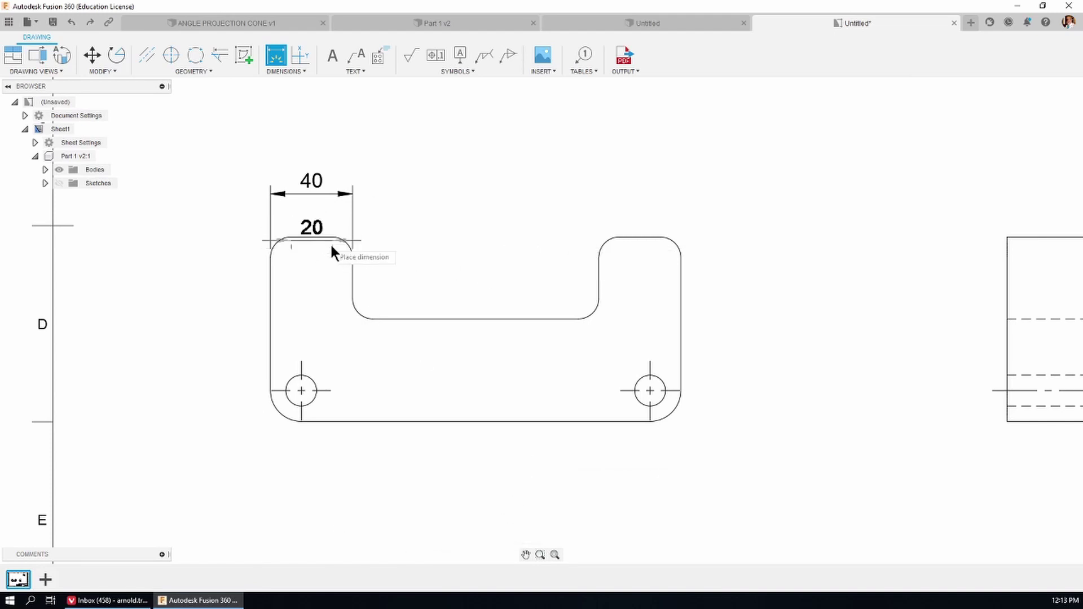
click(393, 423)
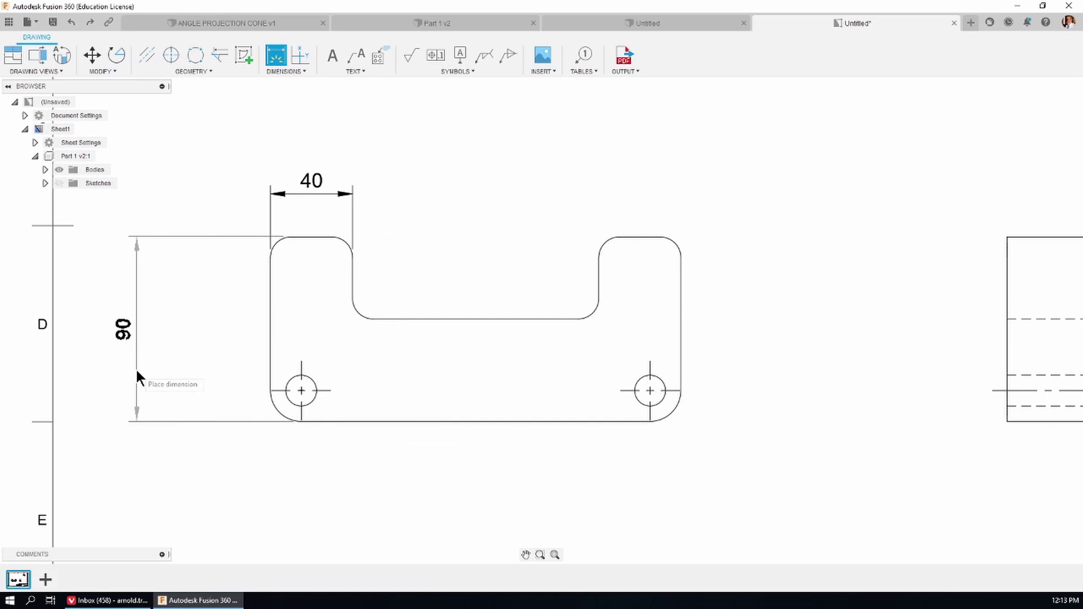
click(141, 375)
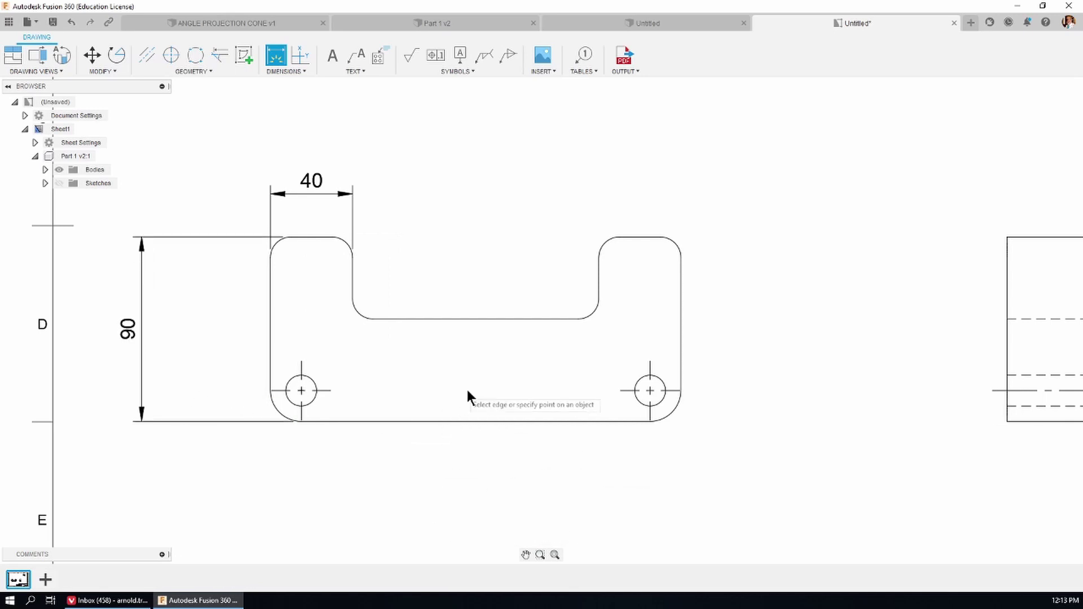
- Add the 50 slot depth to the top view and a 40 width above the side view
click(441, 320)
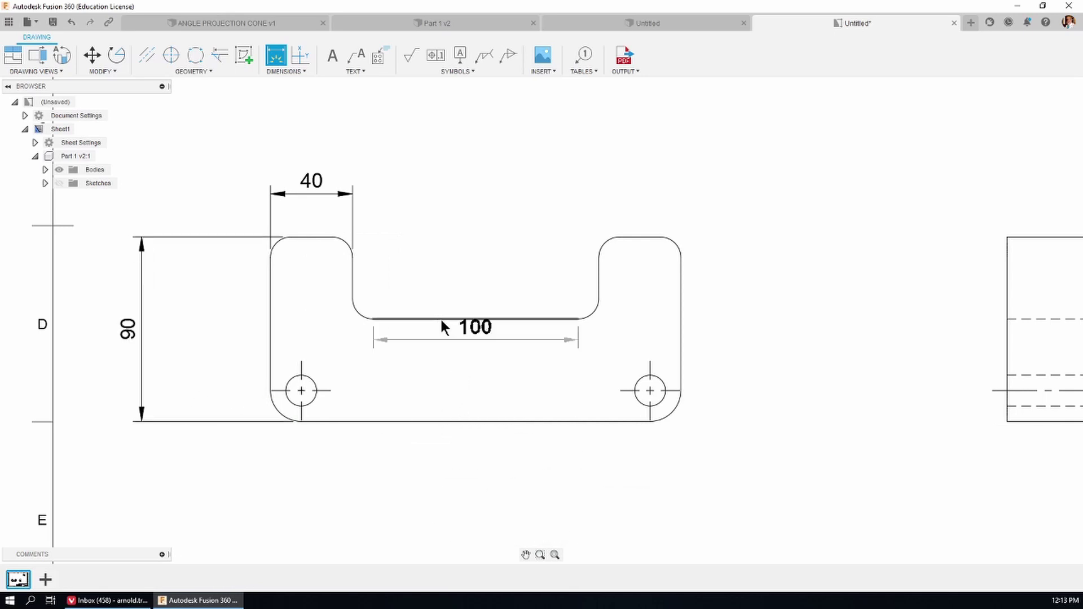
click(437, 421)
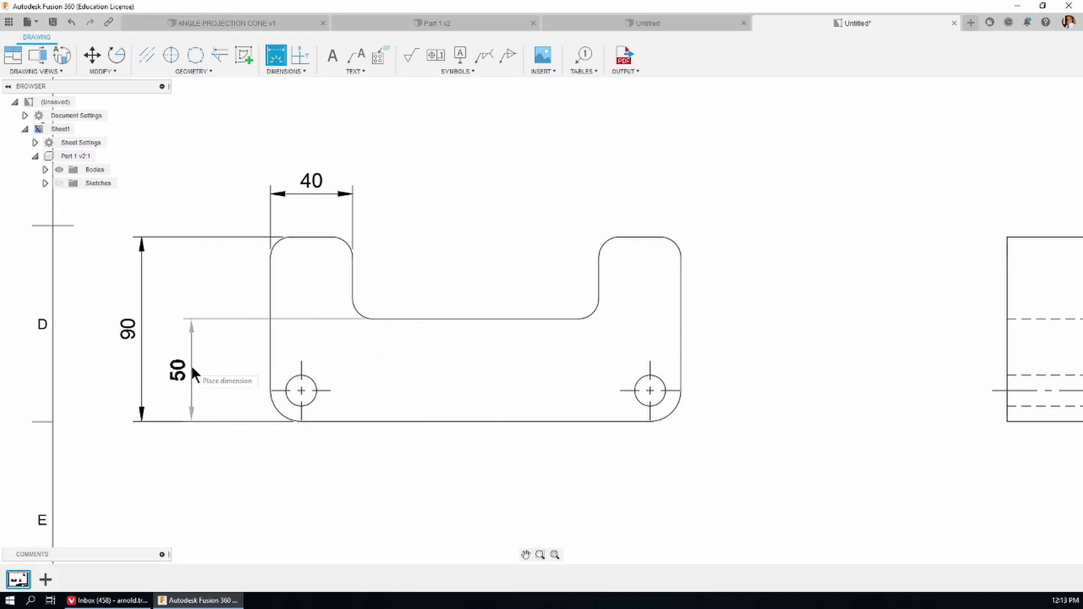
click(205, 368)
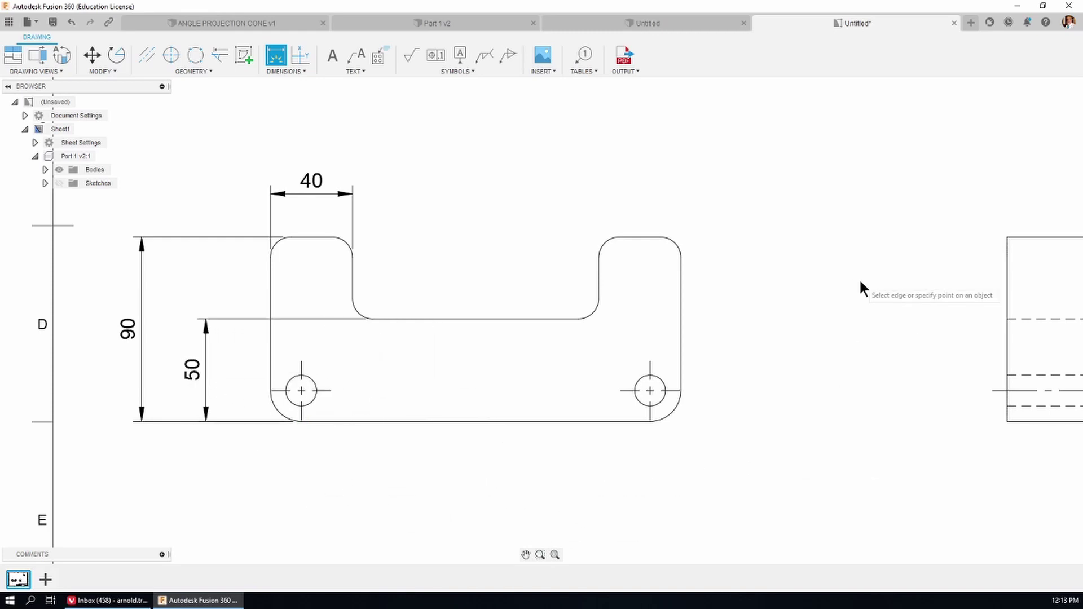
scroll(400, 320, down, 2)
click(859, 263)
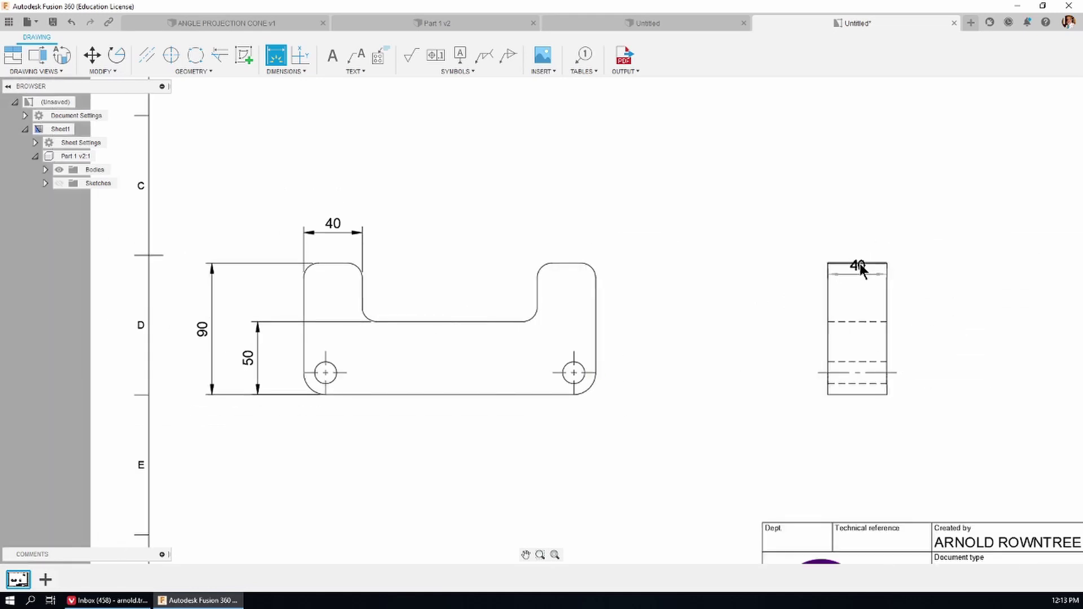
click(857, 210)
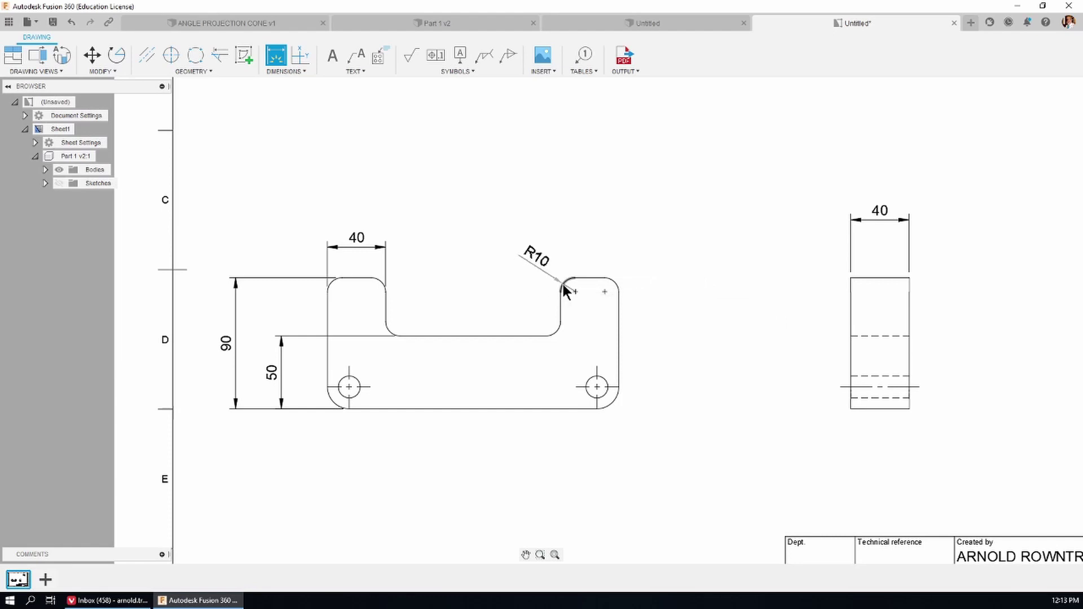
- Place R10 corner radius, Ø15 hole diameter and R15 corner radius callouts on the top view
click(563, 284)
click(464, 211)
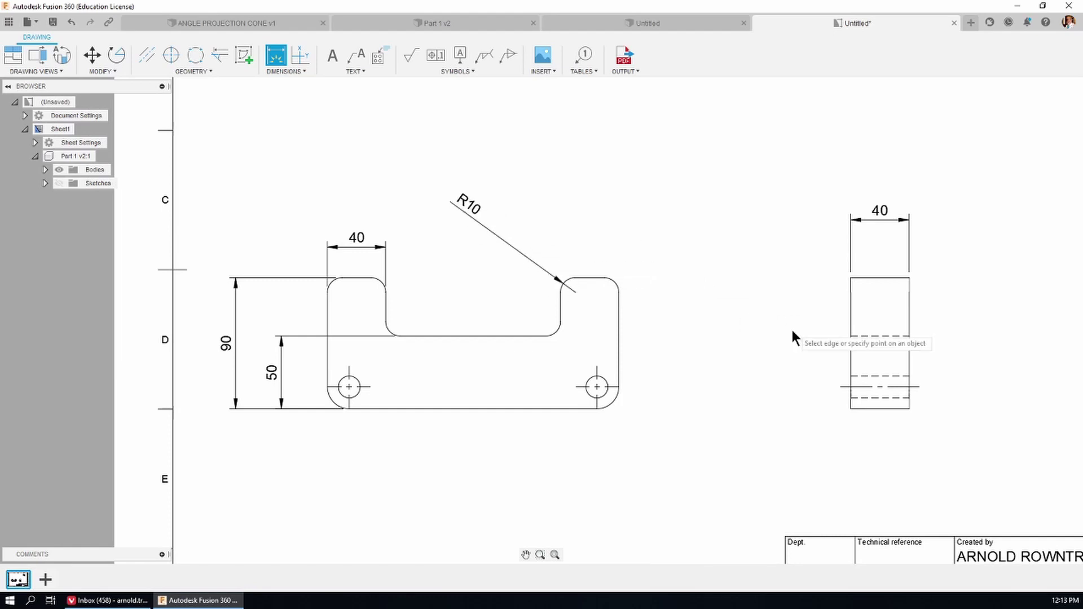
click(604, 380)
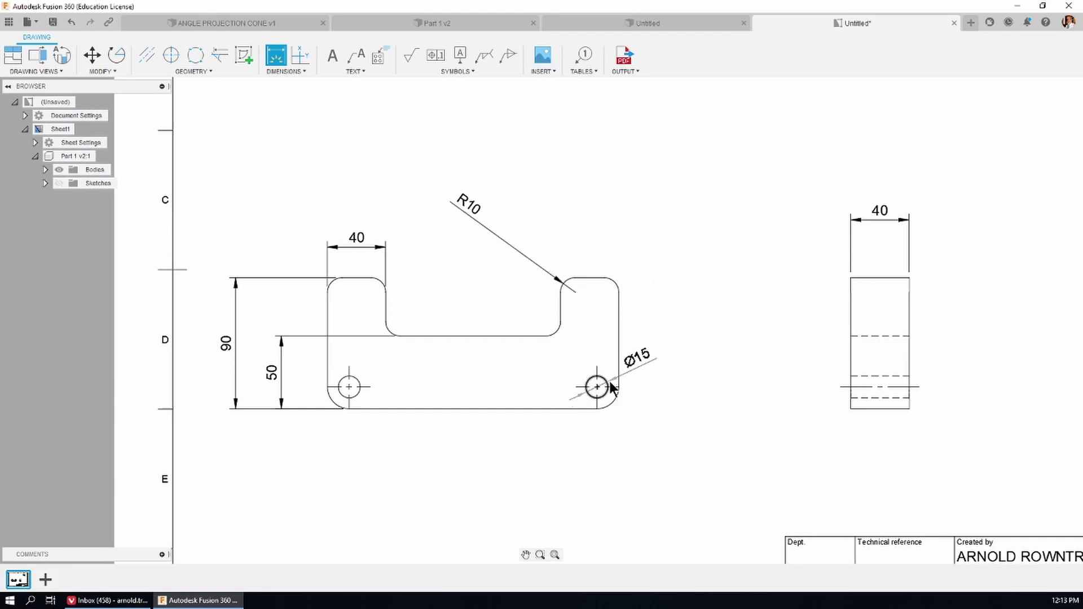
click(696, 313)
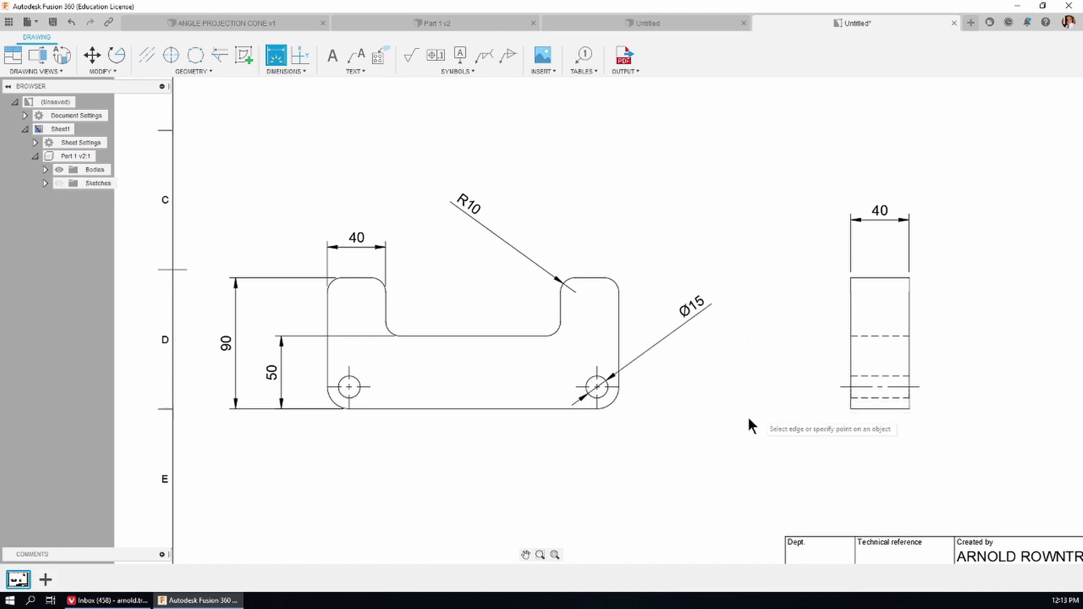
click(611, 403)
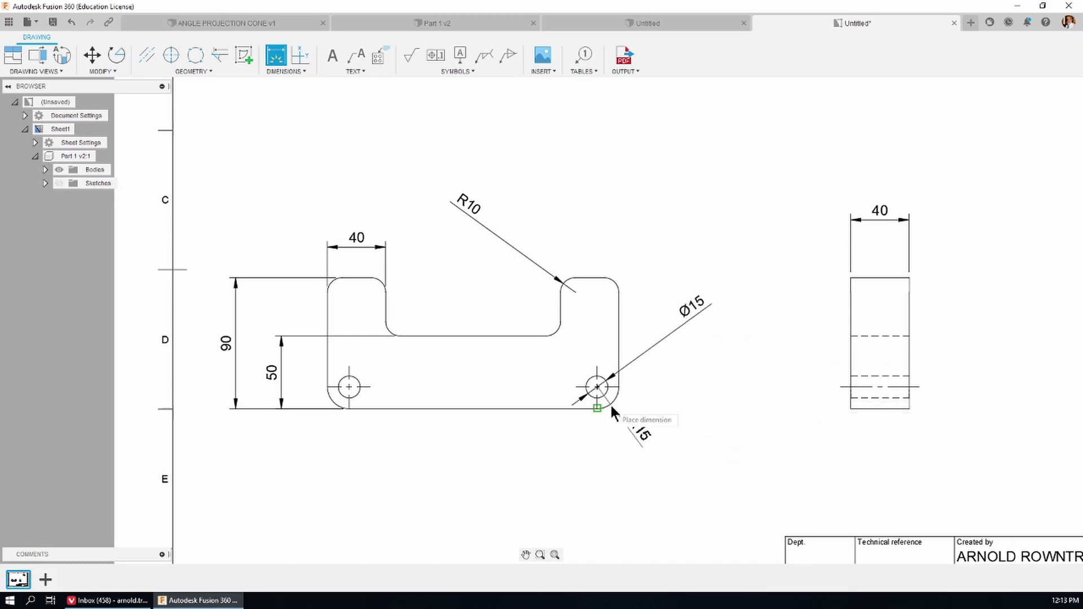
click(711, 455)
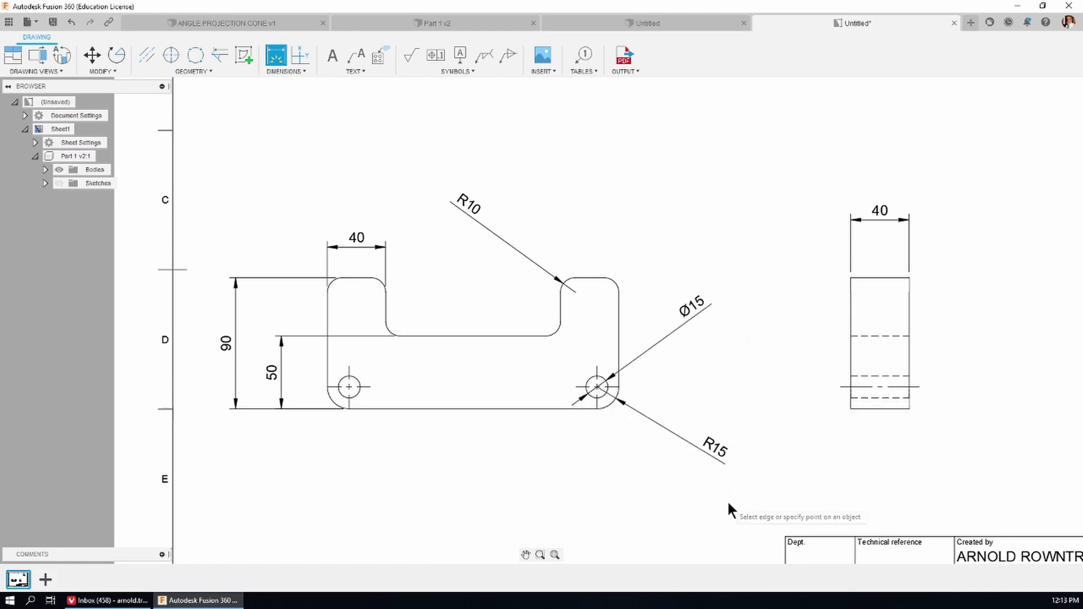
scroll(423, 486, down, 3)
scroll(491, 503, up, 5)
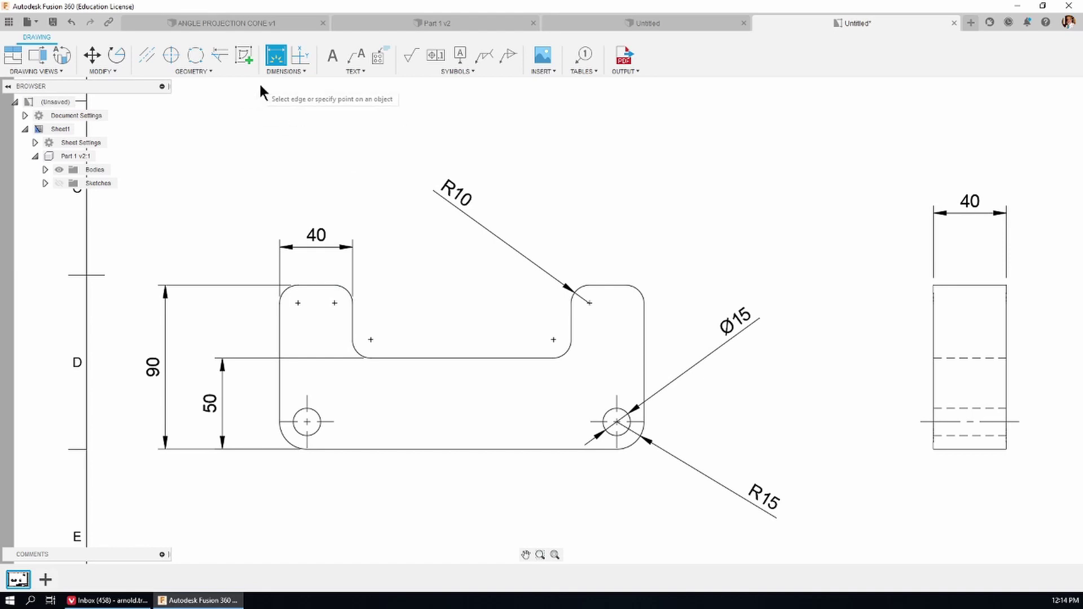
- Change the R10 callout to read 'R10 6 PLACES'
key(Escape)
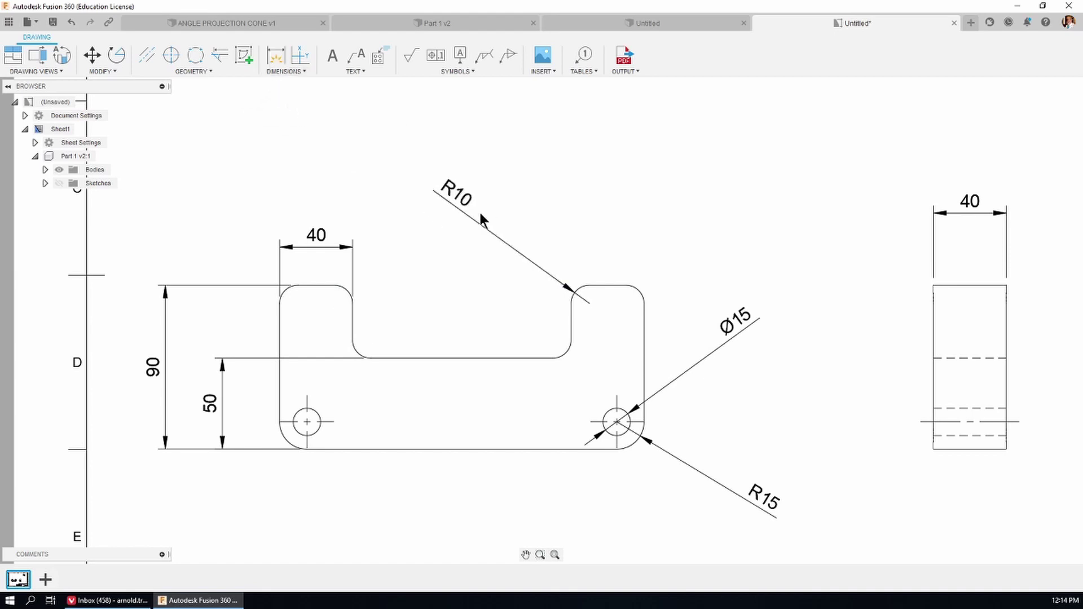
double_click(469, 198)
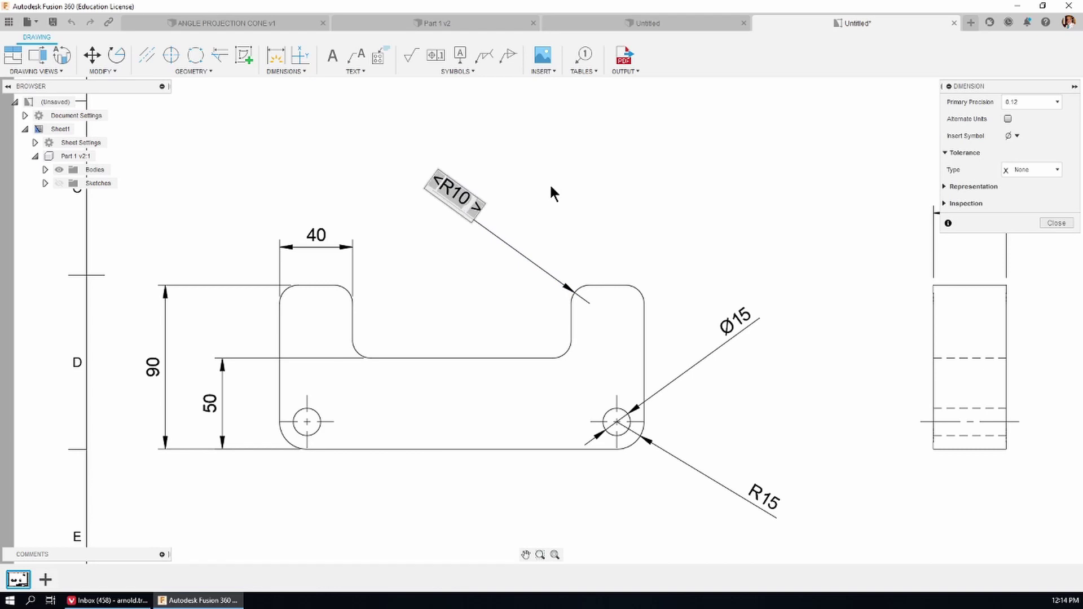
text(6 )
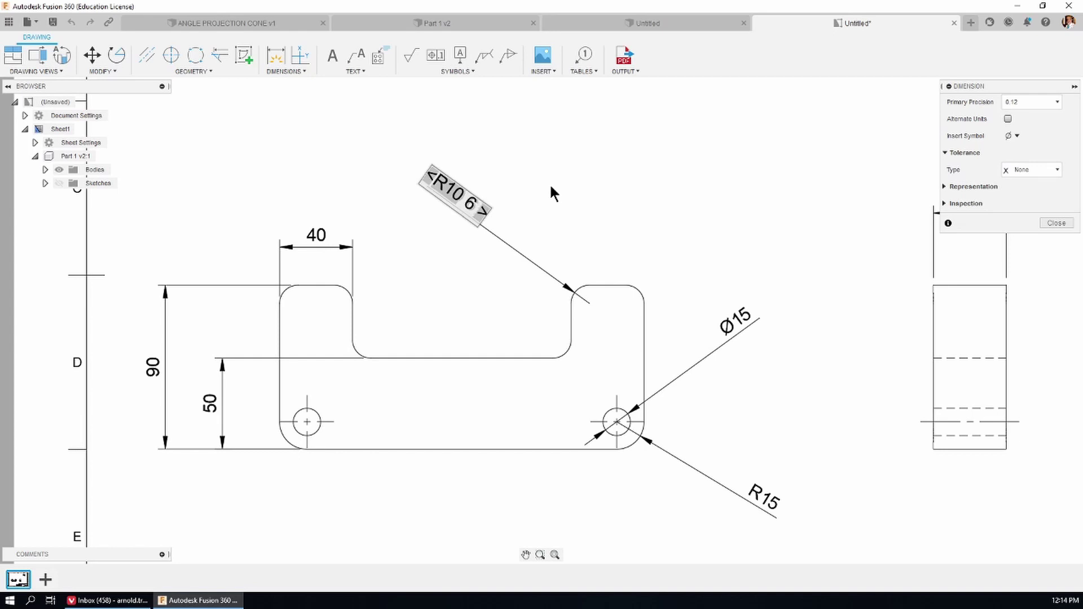
text(p)
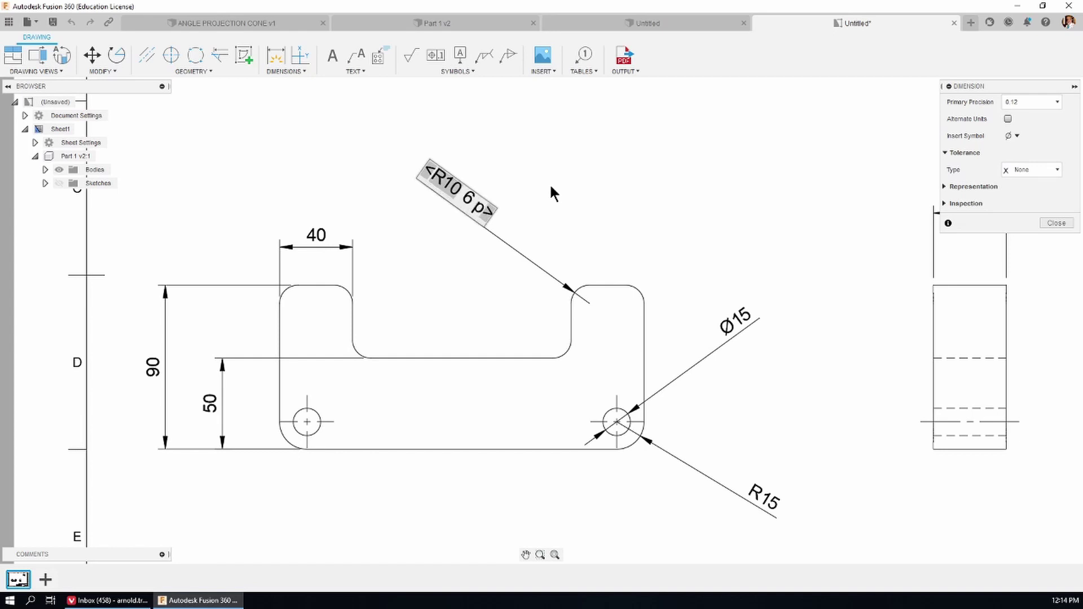
key(BackSpace)
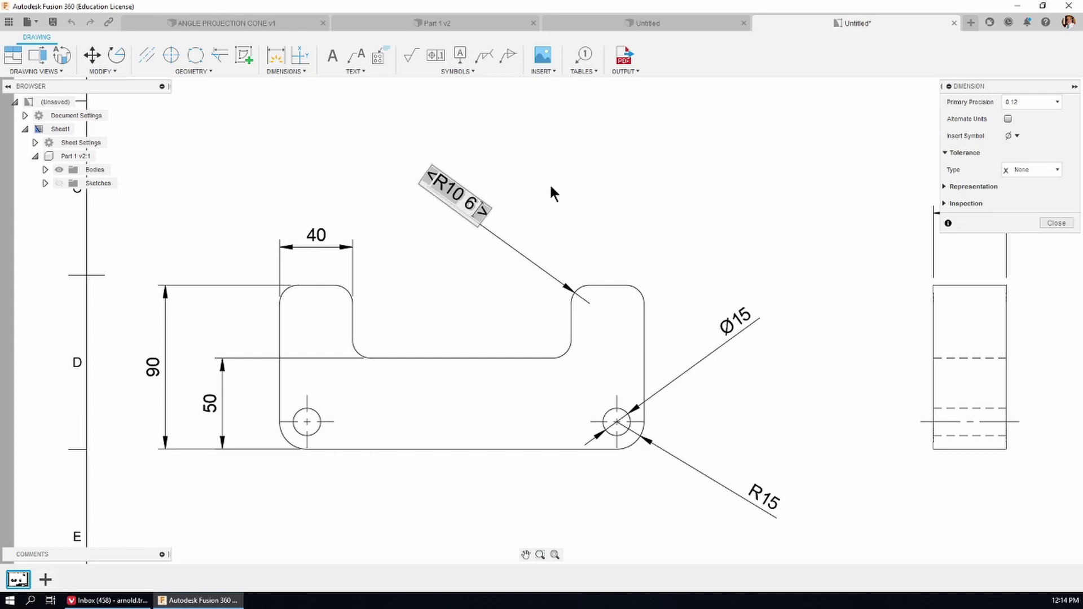
text(PLACES)
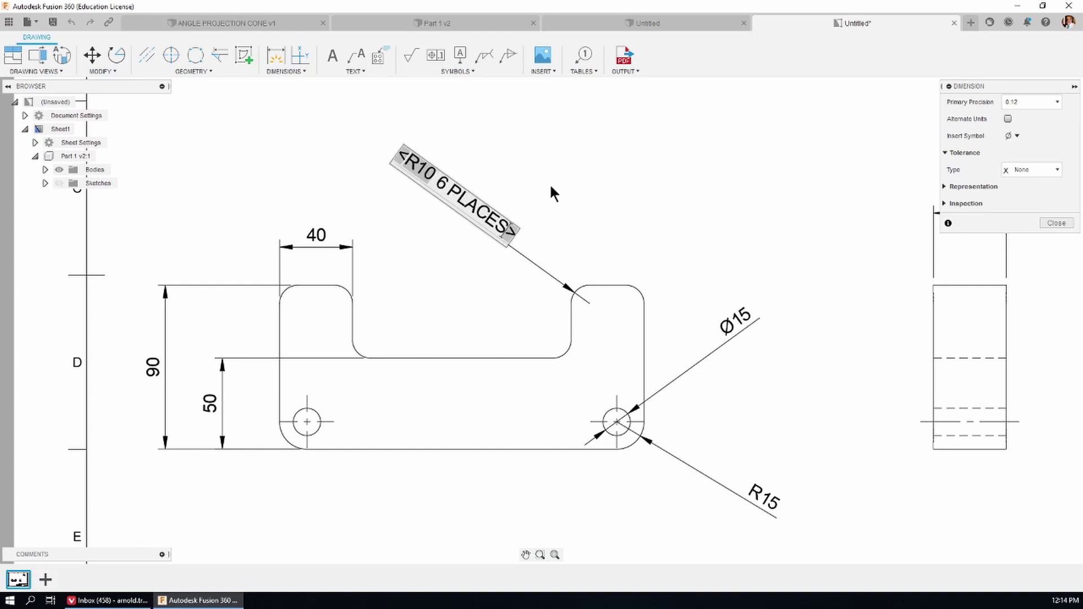
click(544, 266)
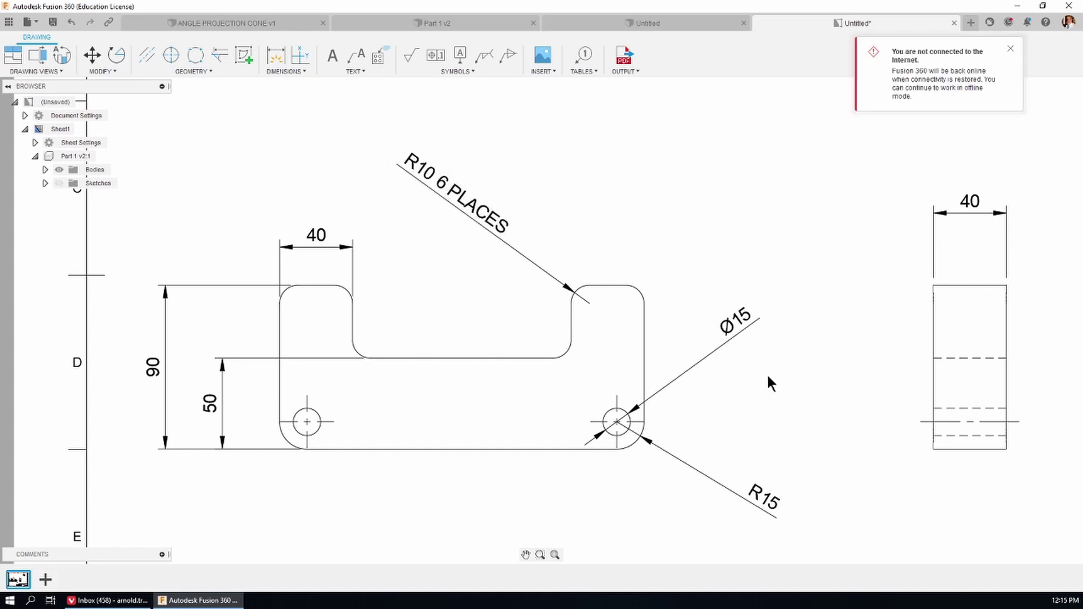
- Change the R15 callout to read 'R15 2 PLACES'
click(774, 510)
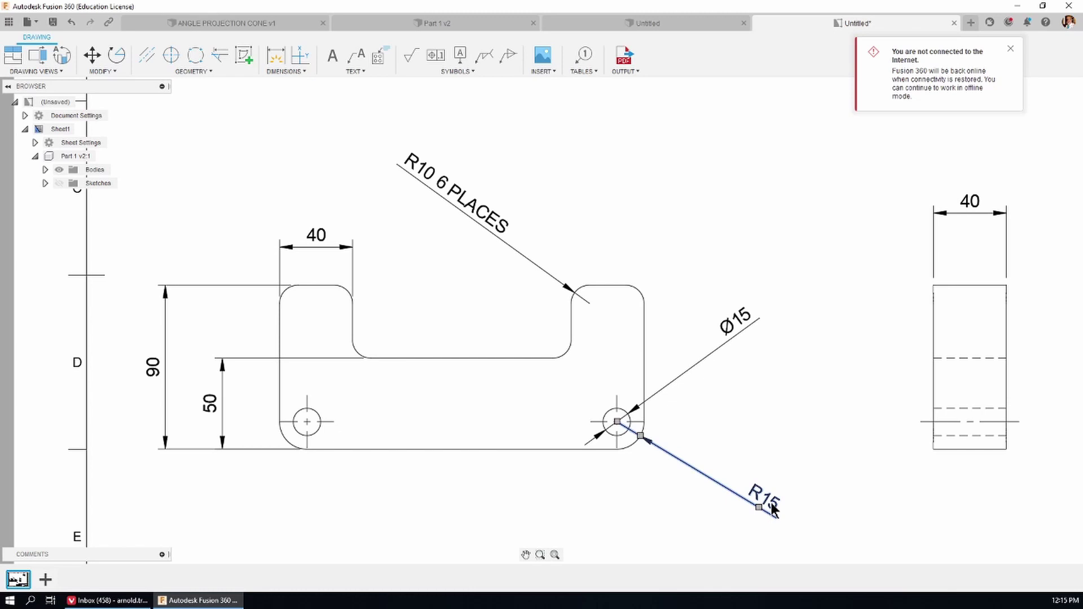
double_click(774, 509)
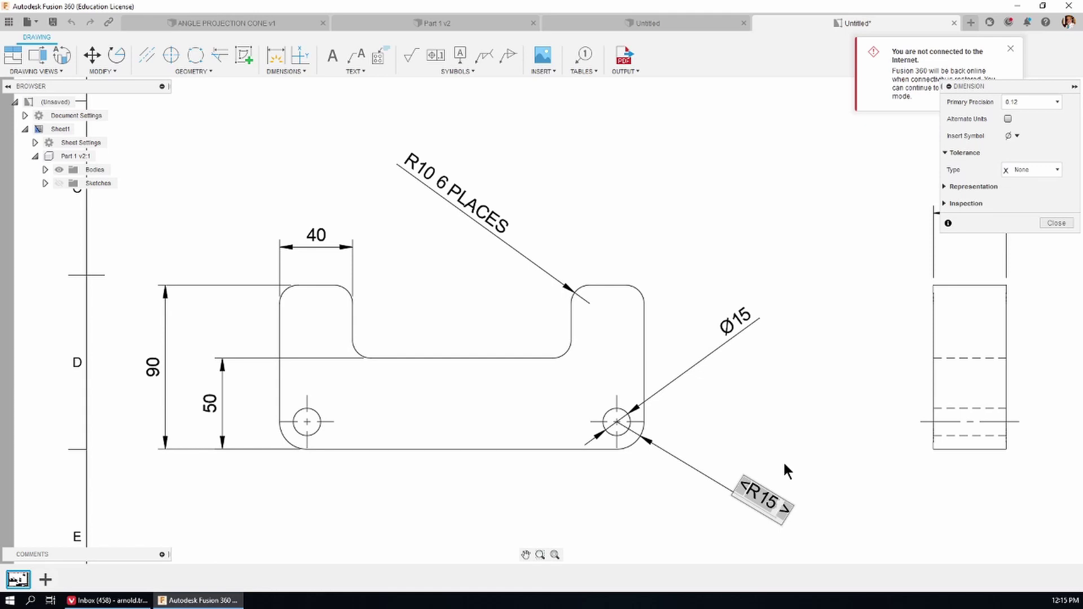
text(2)
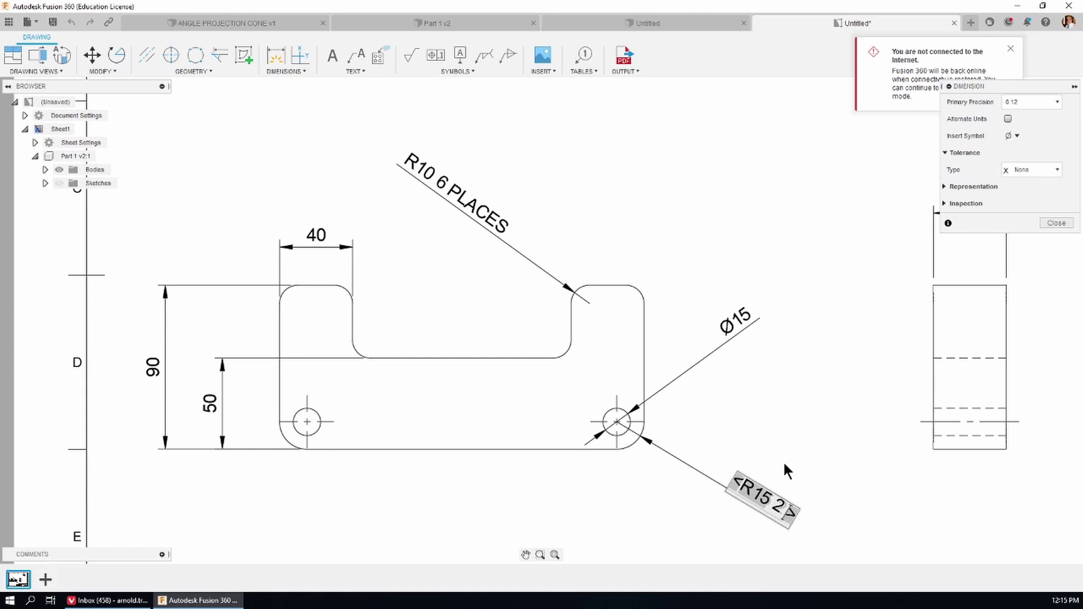
text( PLACES)
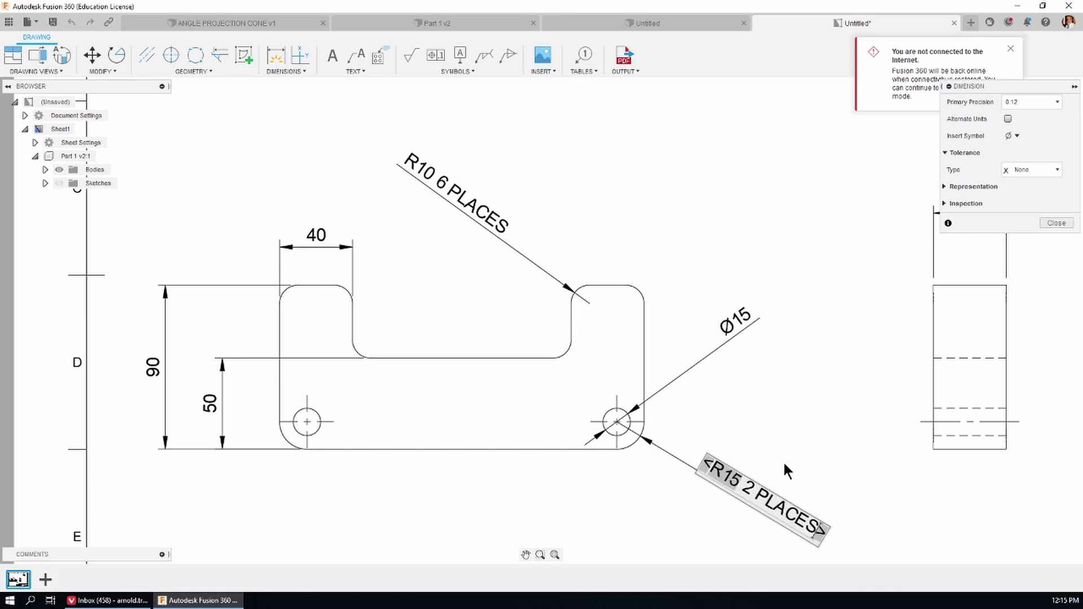
key(Return)
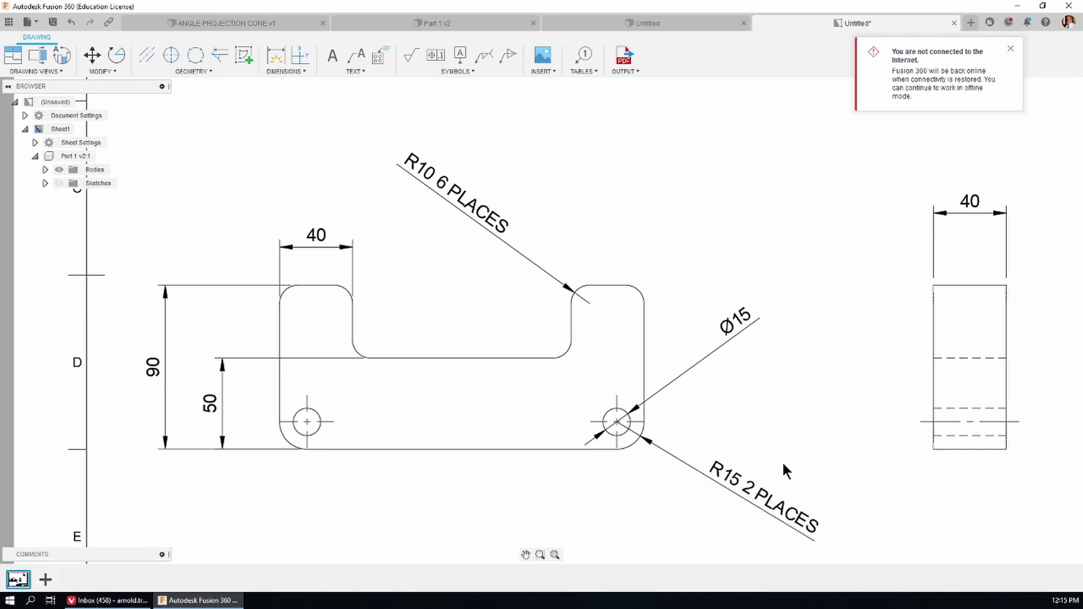
- Dismiss the offline notification and bring the title block into view
scroll(560, 451, down, 2)
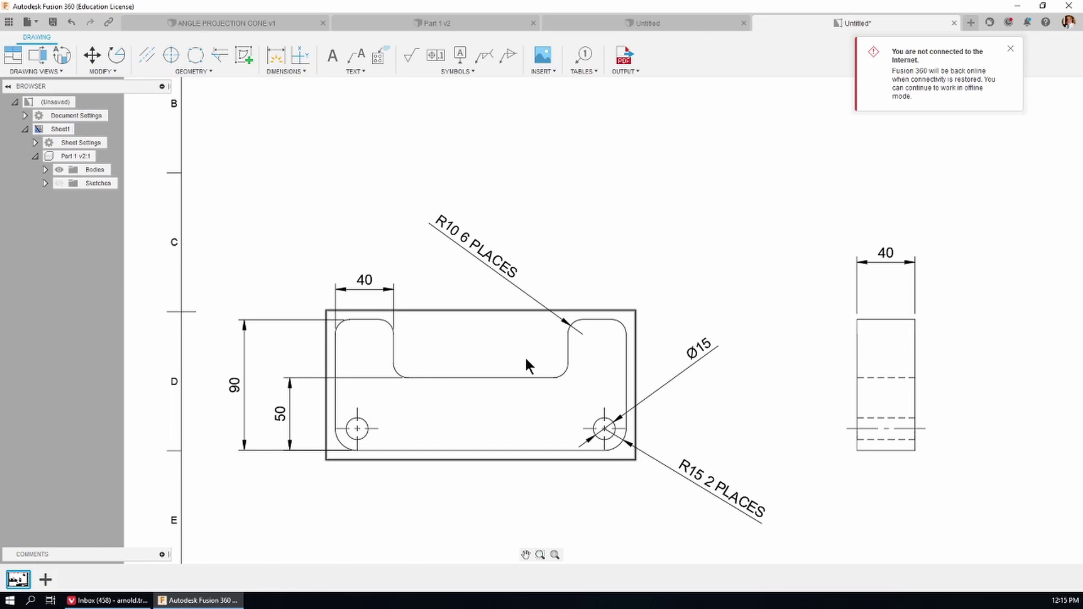
click(1010, 48)
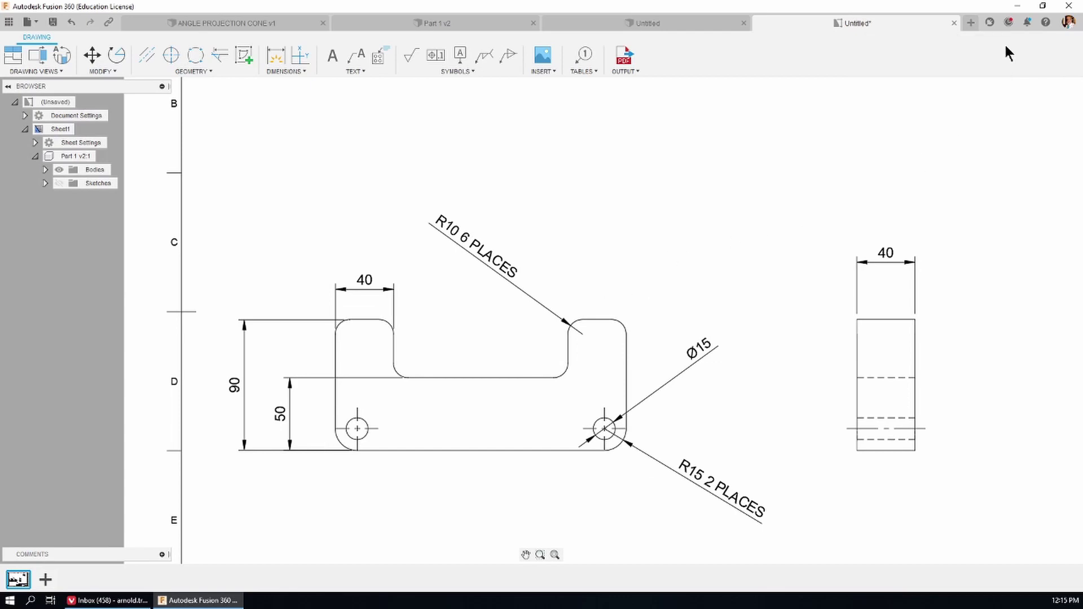
scroll(648, 239, down, 3)
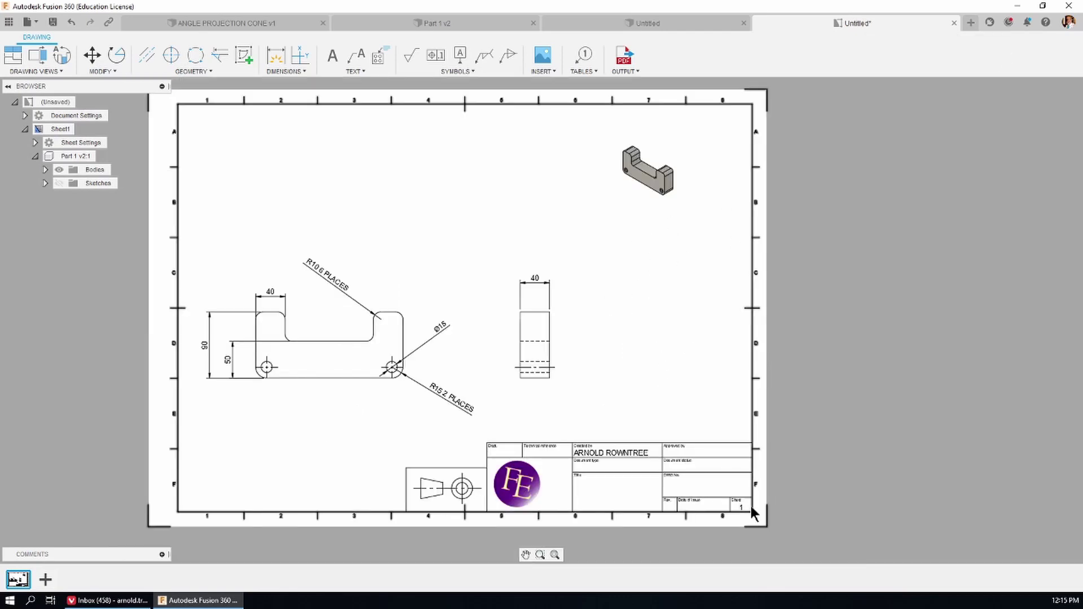
scroll(700, 504, up, 4)
scroll(526, 284, up, 2)
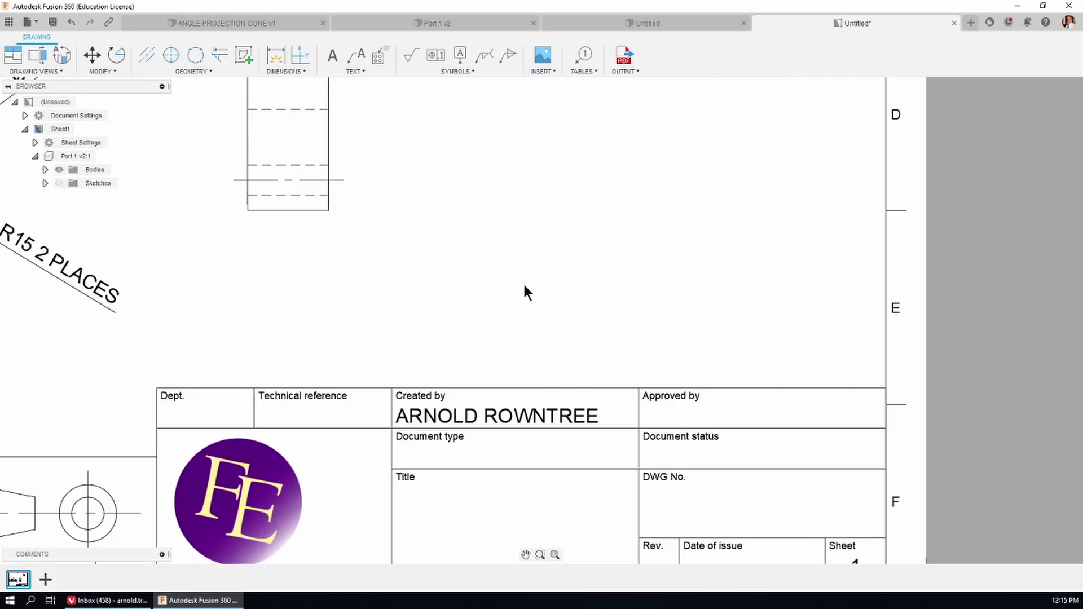
scroll(523, 282, down, 2)
scroll(613, 451, up, 3)
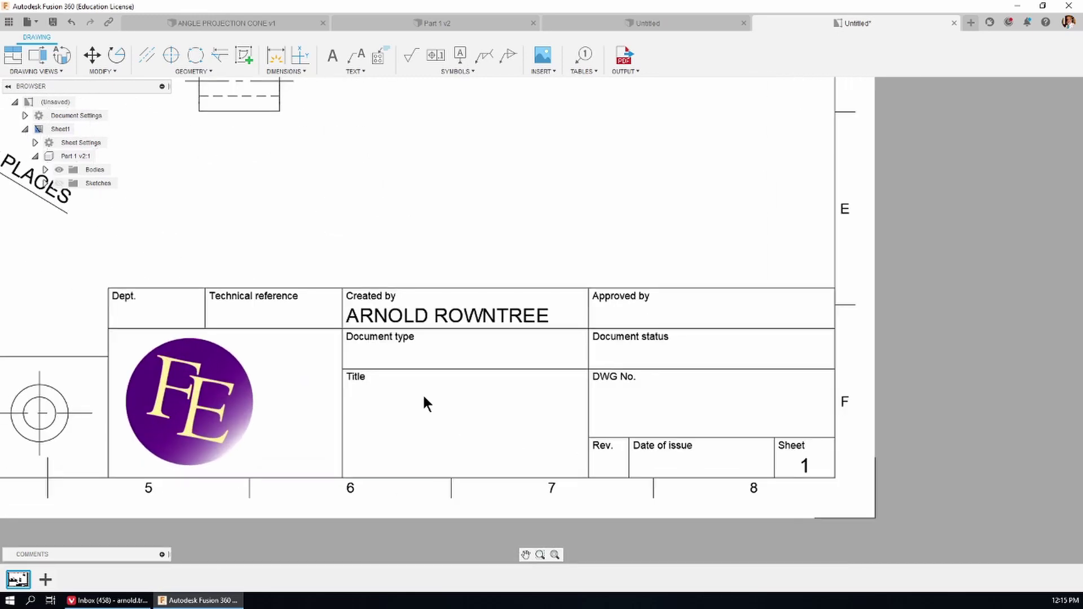
- Write PART DRAWING in the Document type cell and nudge it down and right
click(335, 56)
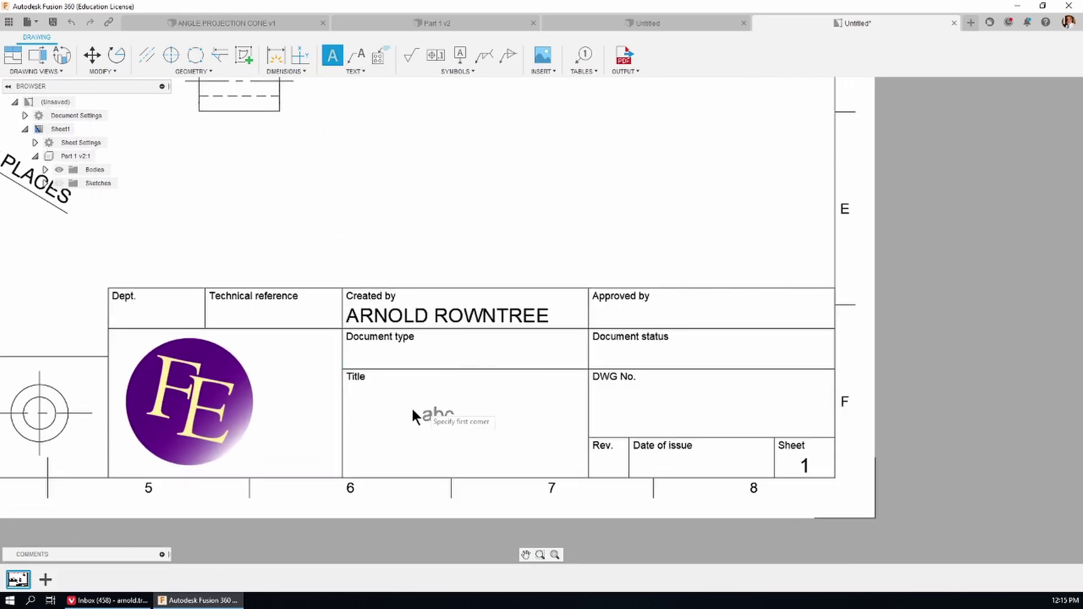
click(357, 337)
click(569, 394)
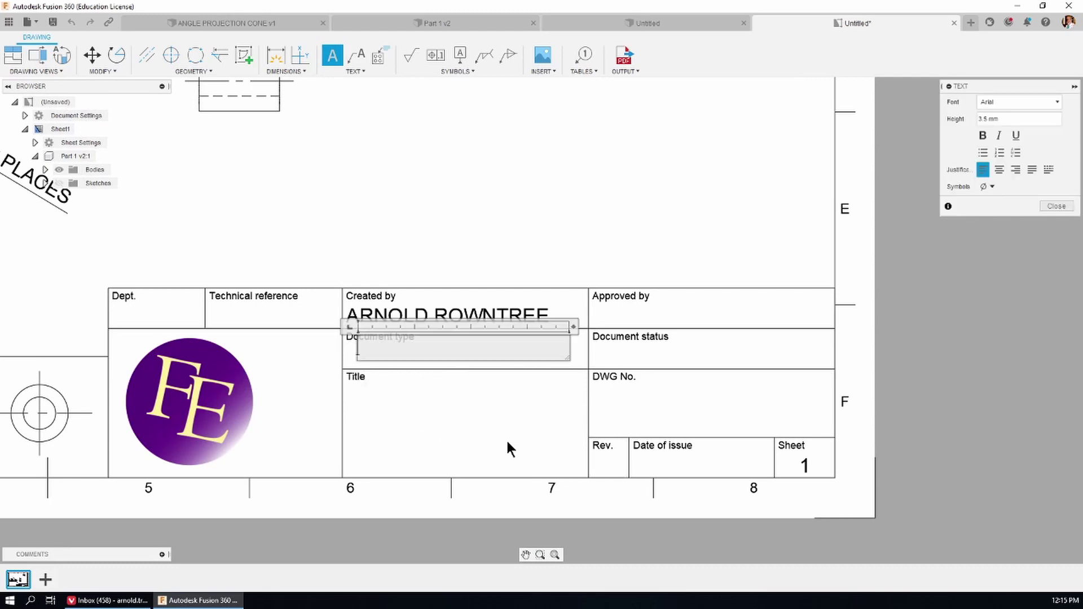
text(PART DRAWING)
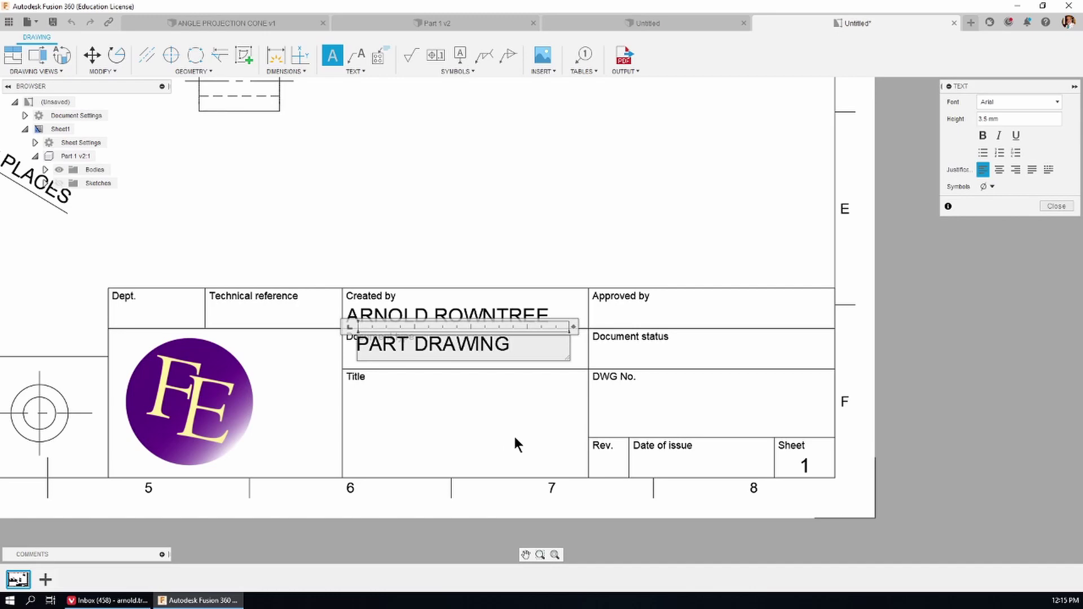
click(1051, 206)
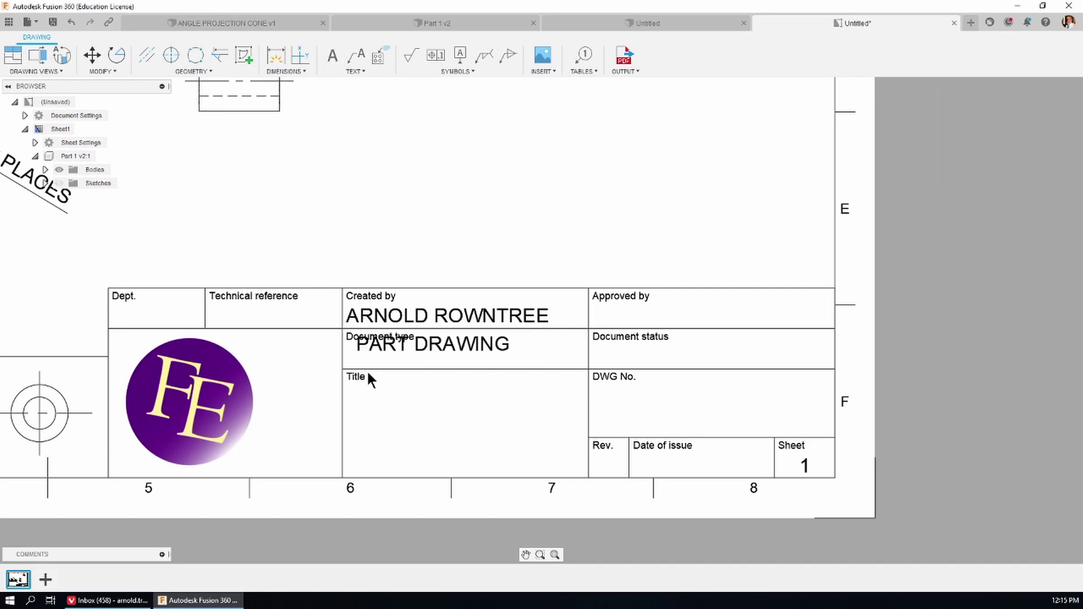
click(390, 343)
drag(359, 337, 367, 352)
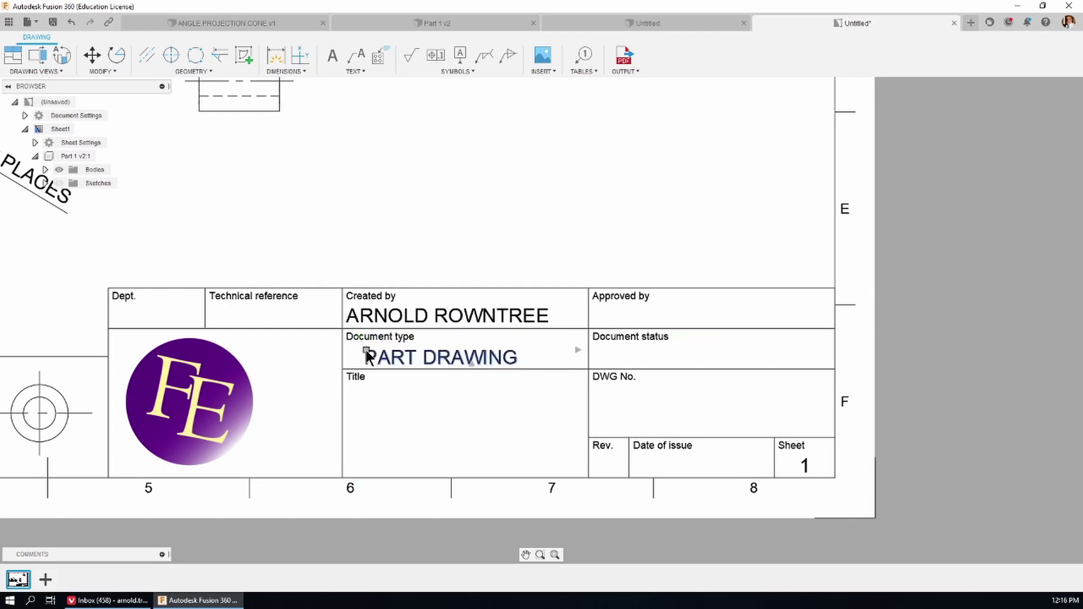
- Enter PART #1 as text in the title block's Title cell
key(Escape)
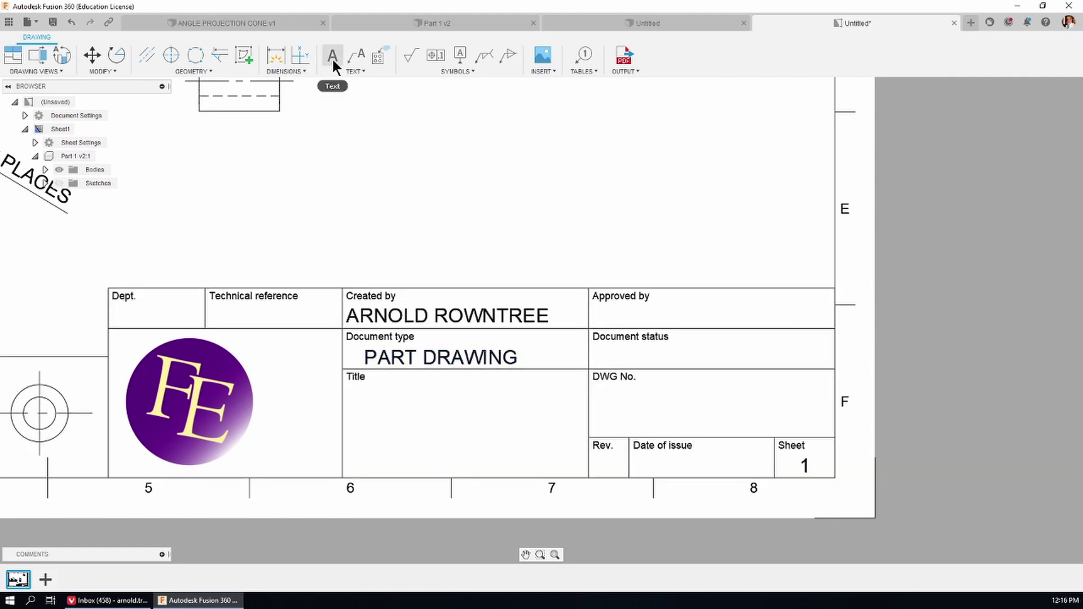
click(333, 56)
click(358, 467)
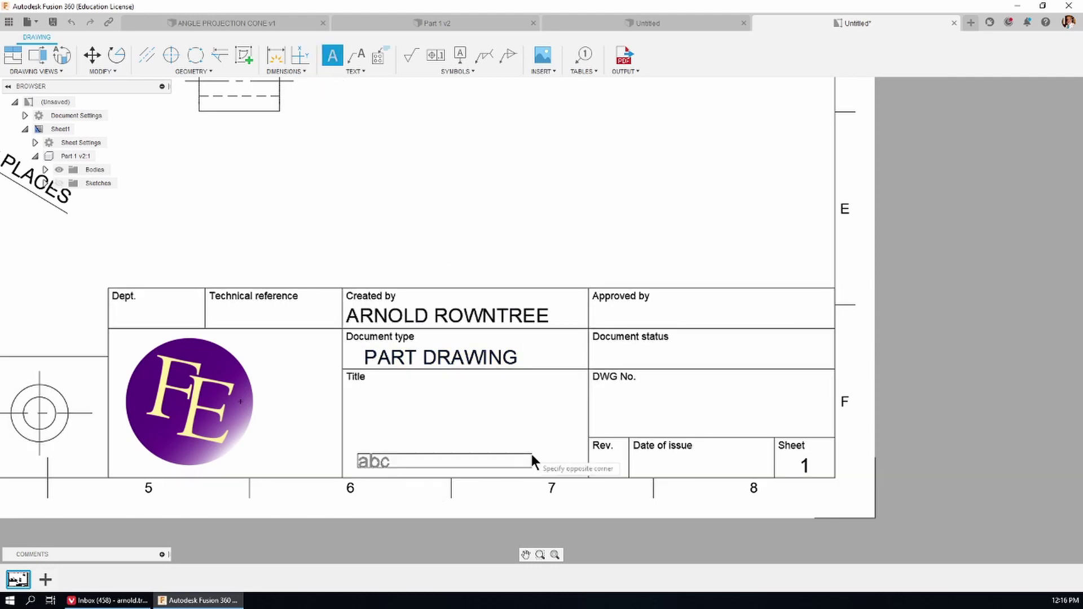
click(570, 415)
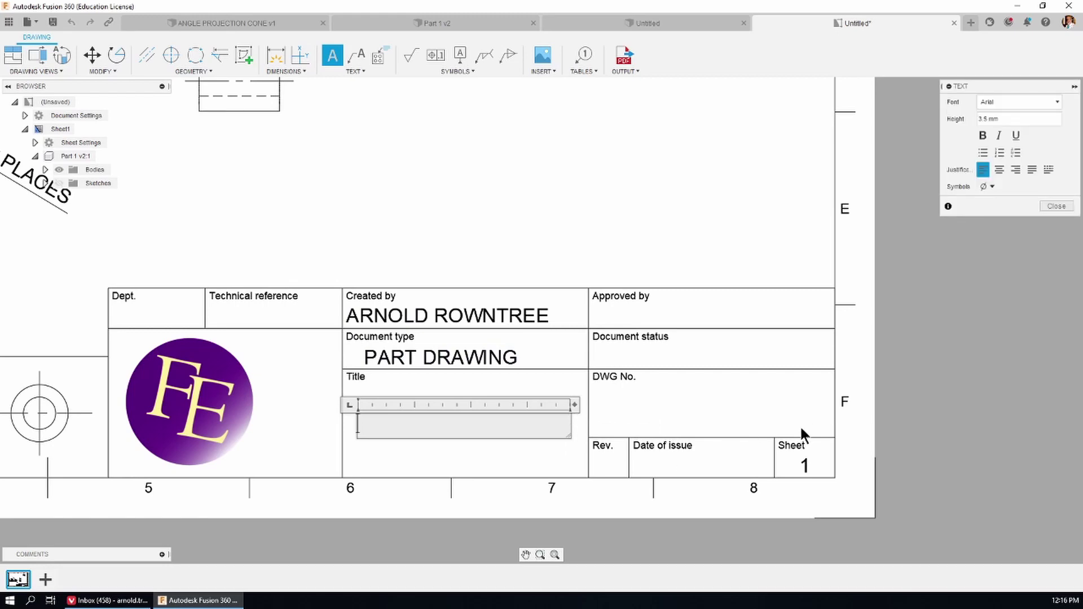
text(PART #1)
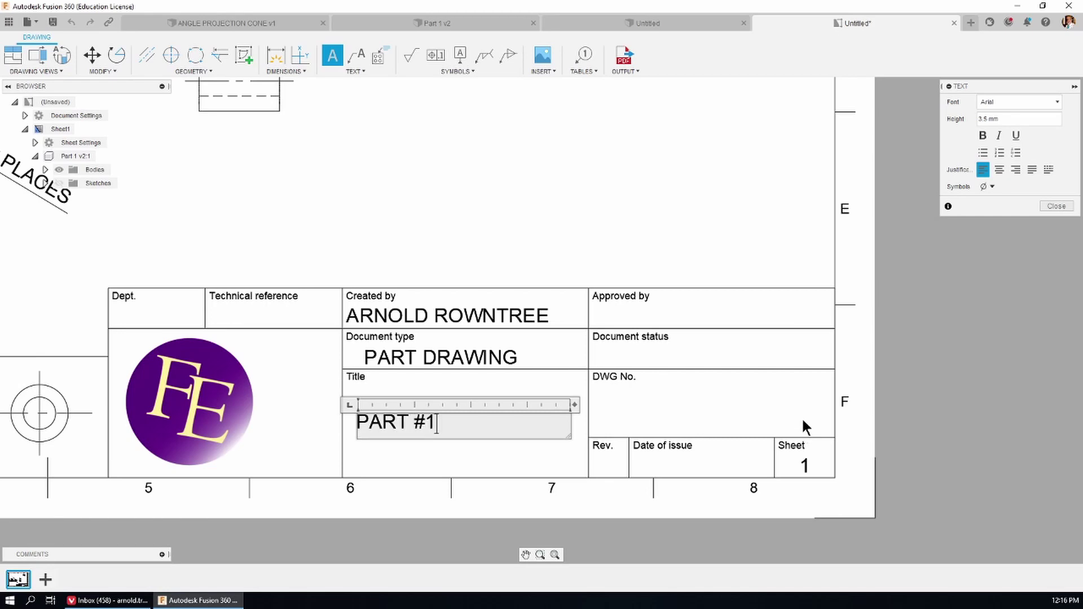
click(1050, 206)
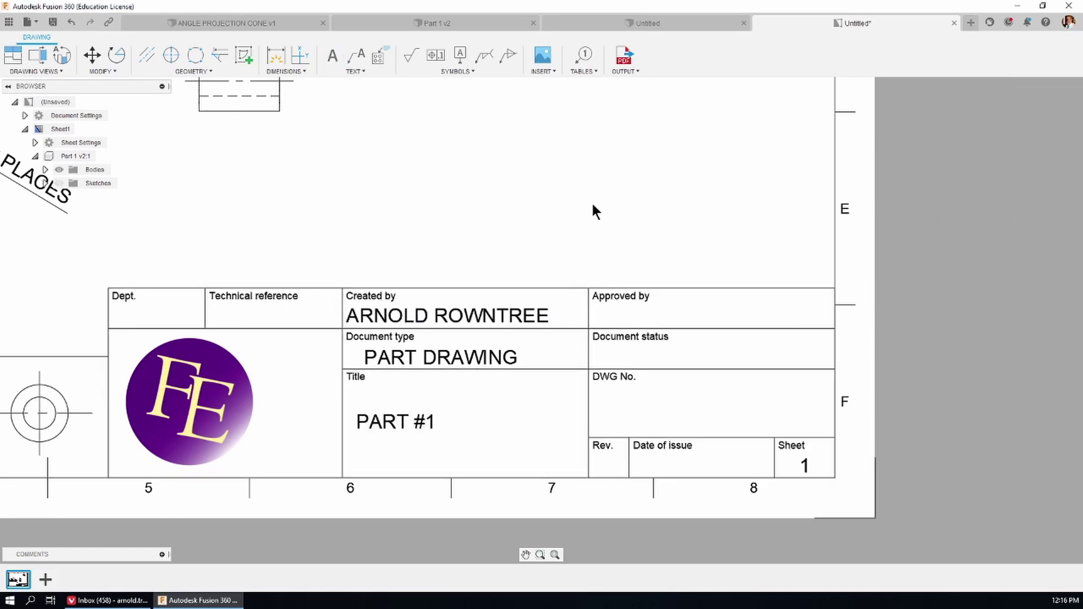
- Enter 27-2-21 in the Date of issue cell
scroll(601, 415, down, 2)
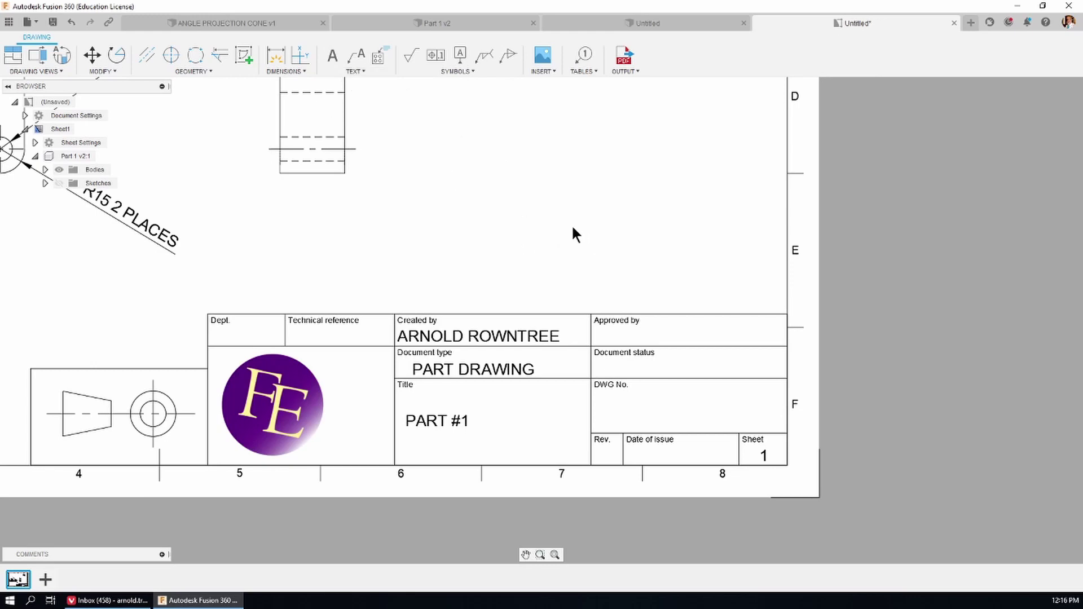
click(341, 59)
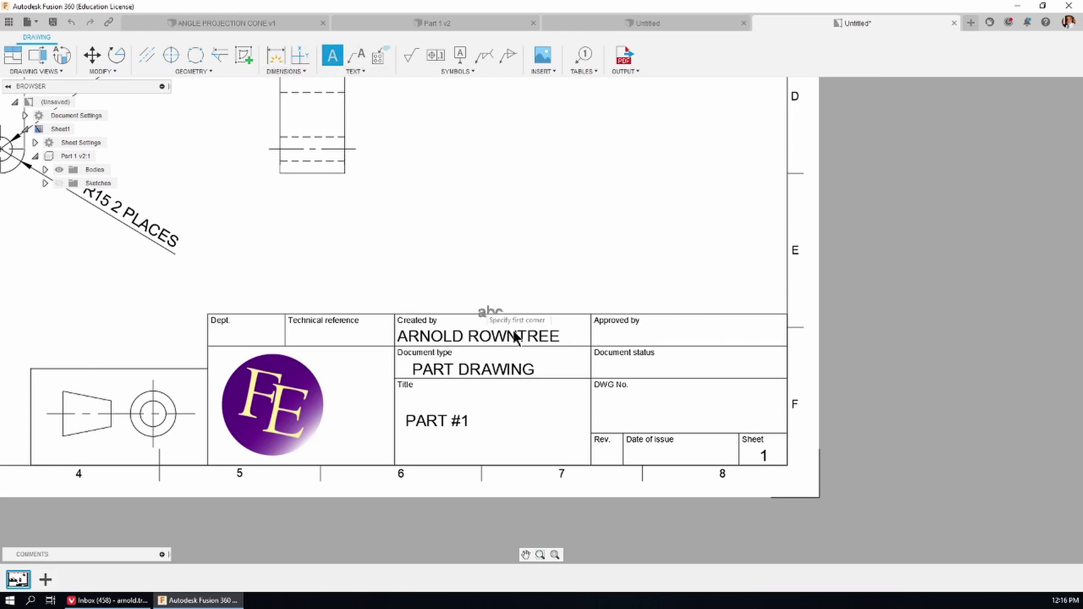
click(635, 447)
click(733, 465)
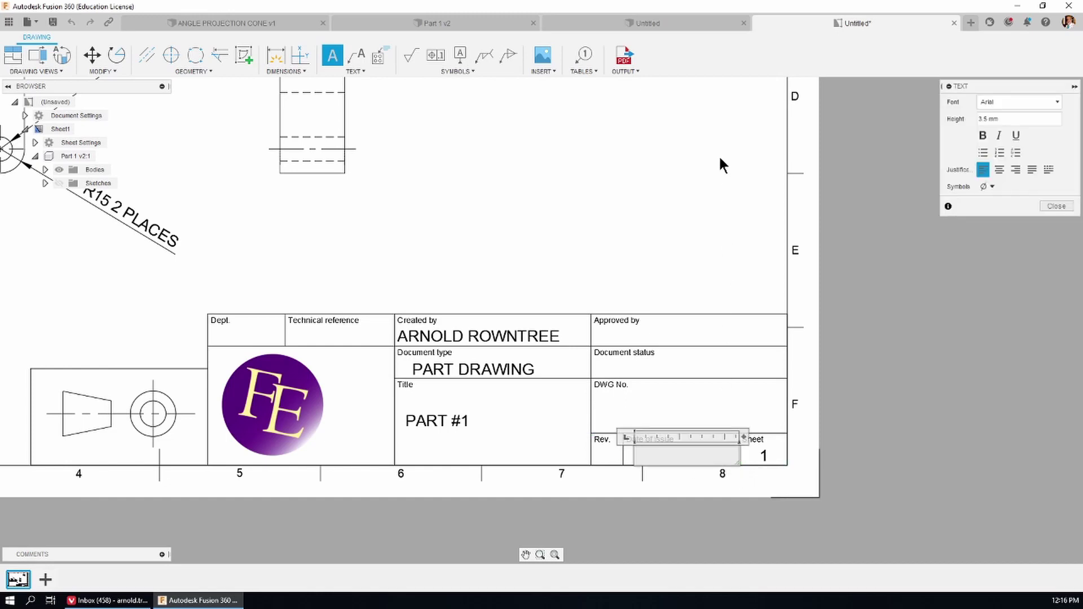
text(27-2-21)
- Write 'UNITS: mm UNLESS OTHERWISE NOTED' in a widened text box above the title block
click(1056, 206)
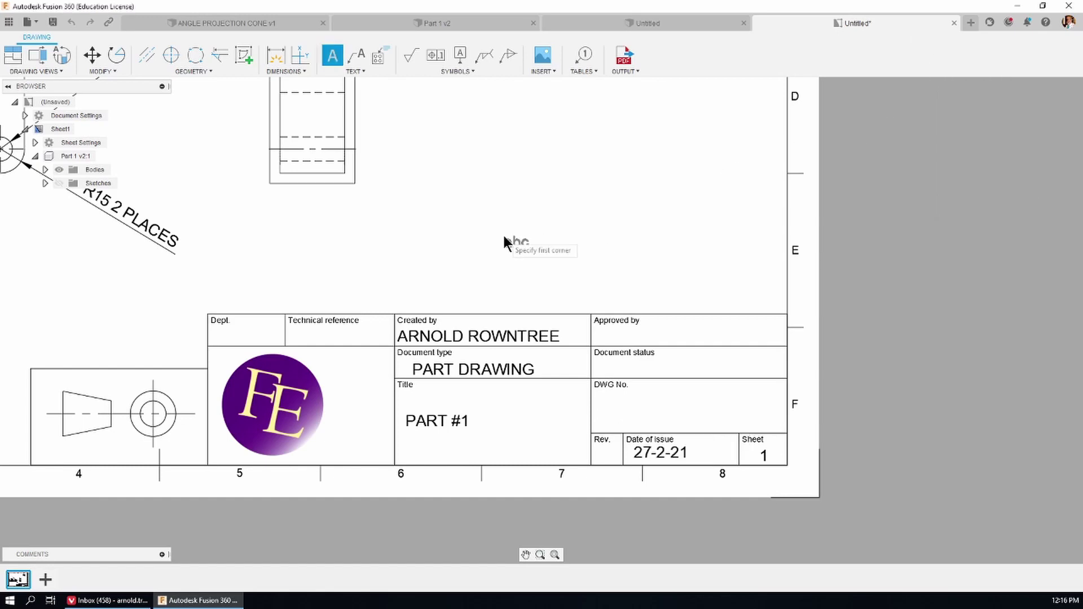
click(458, 220)
click(763, 290)
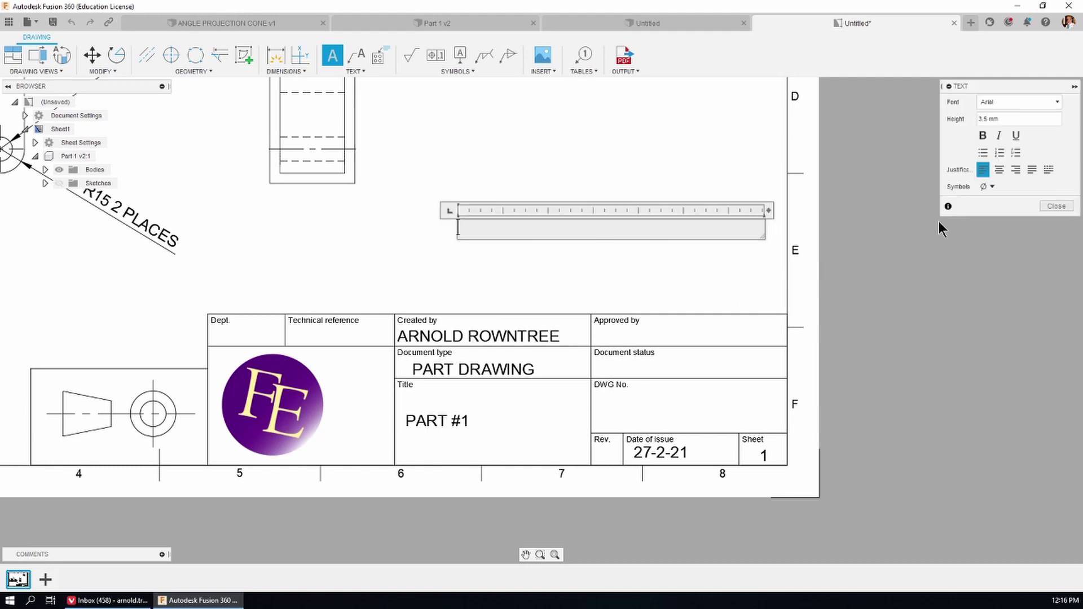
text(UNITS: mm UNLES)
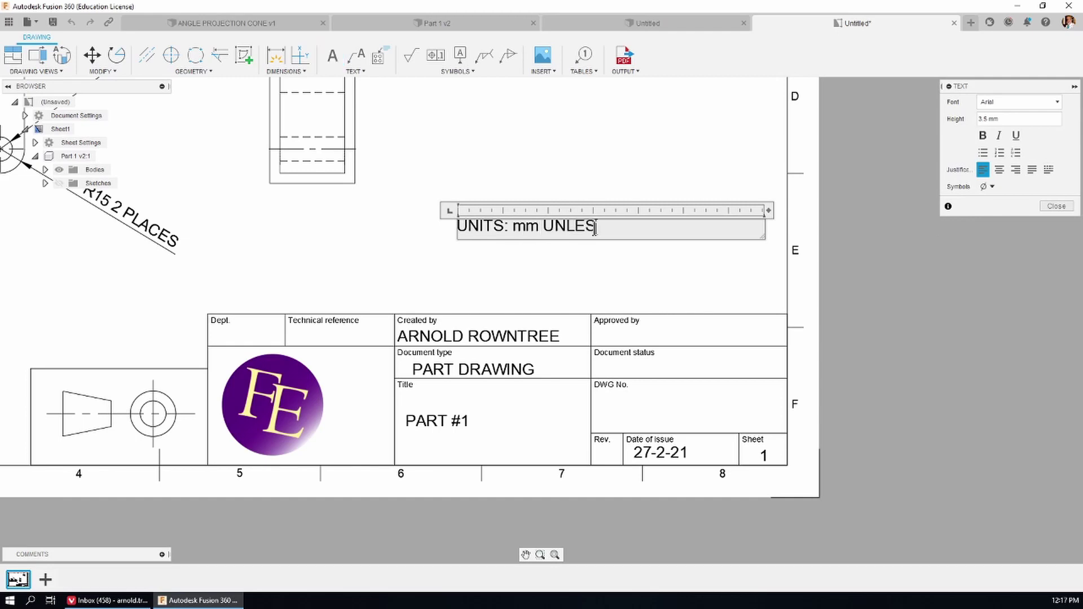
text(S OTHERWISE NOTED)
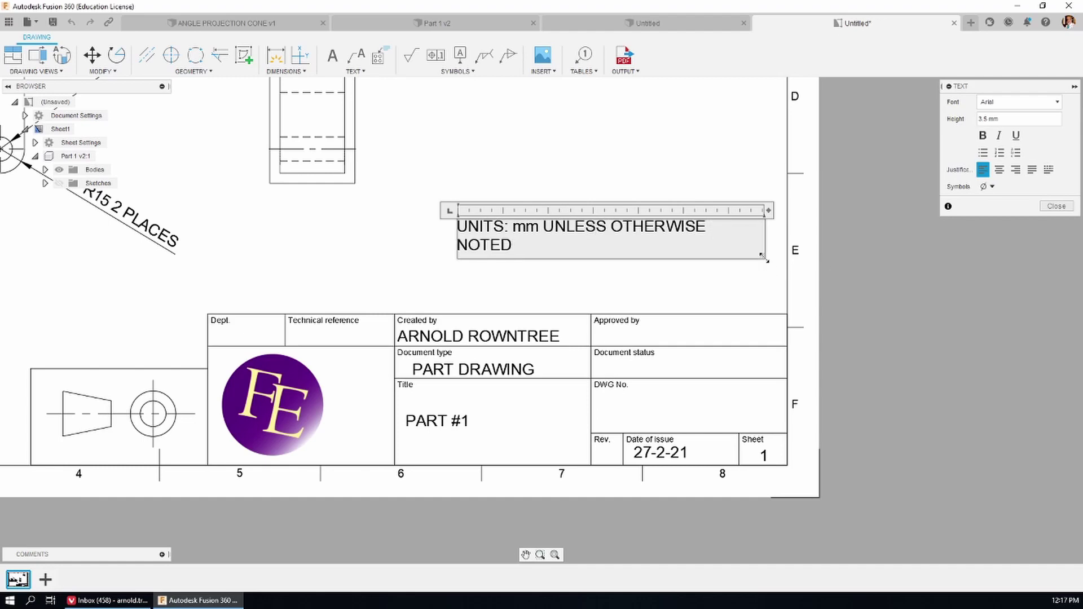
drag(764, 257, 775, 258)
- Add the line 'SCALE: 1:2 UNLESS OTHERWISE NOTED' and move the note just above the title block
key(Return)
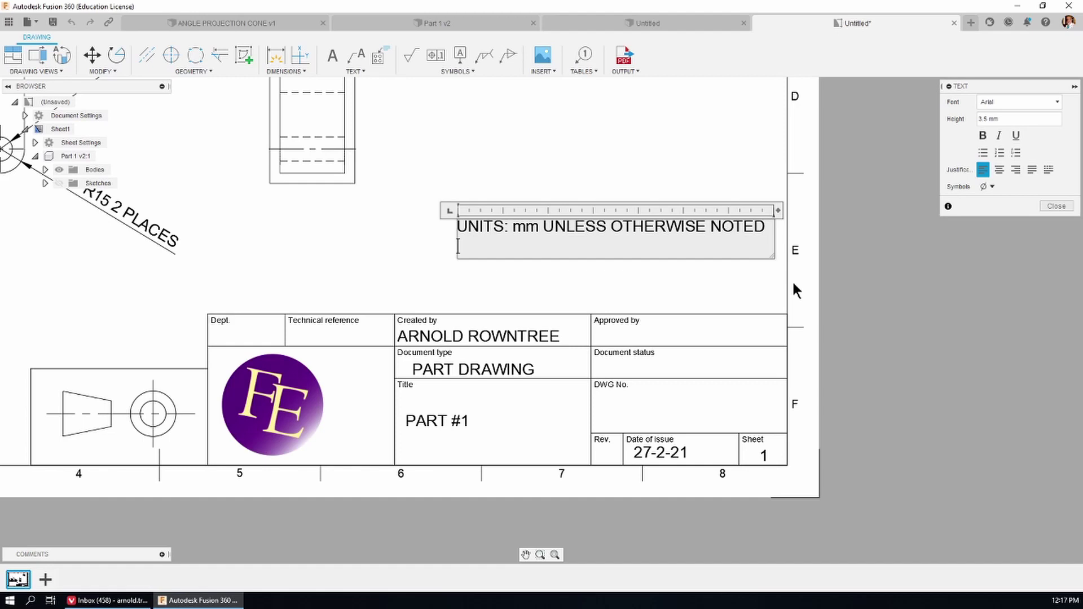
text(SCAL)
text(E:  1:2 UNLESS)
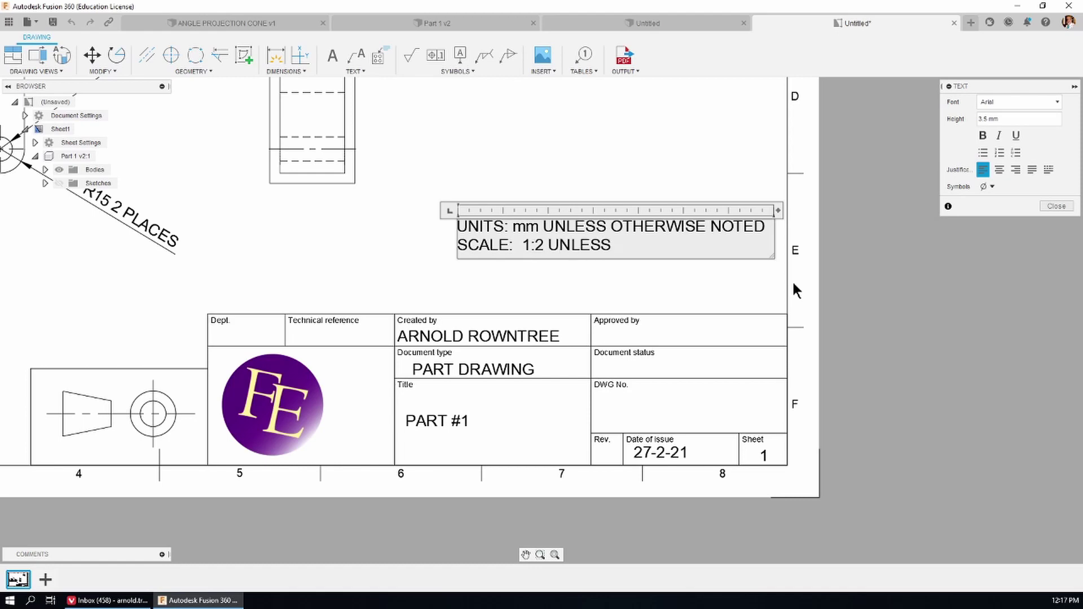
text( OTHERWISE NOTED)
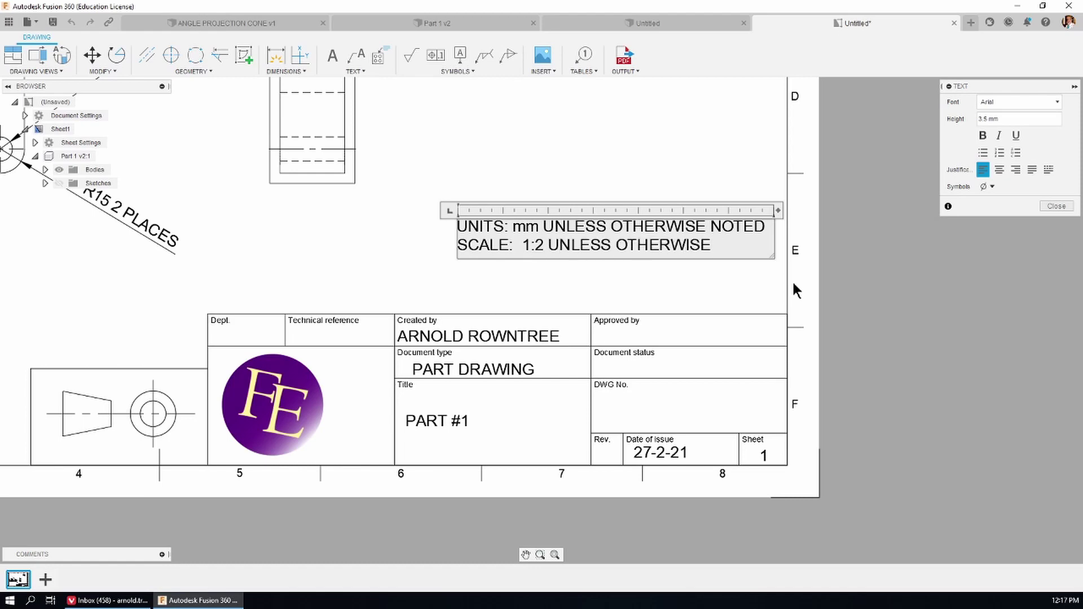
click(793, 284)
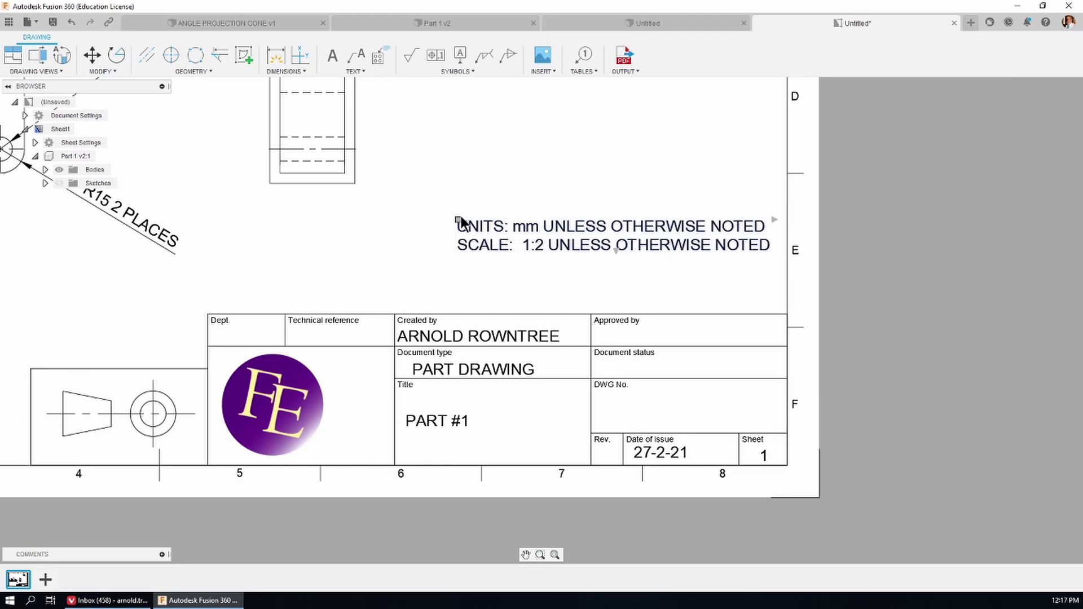
click(453, 262)
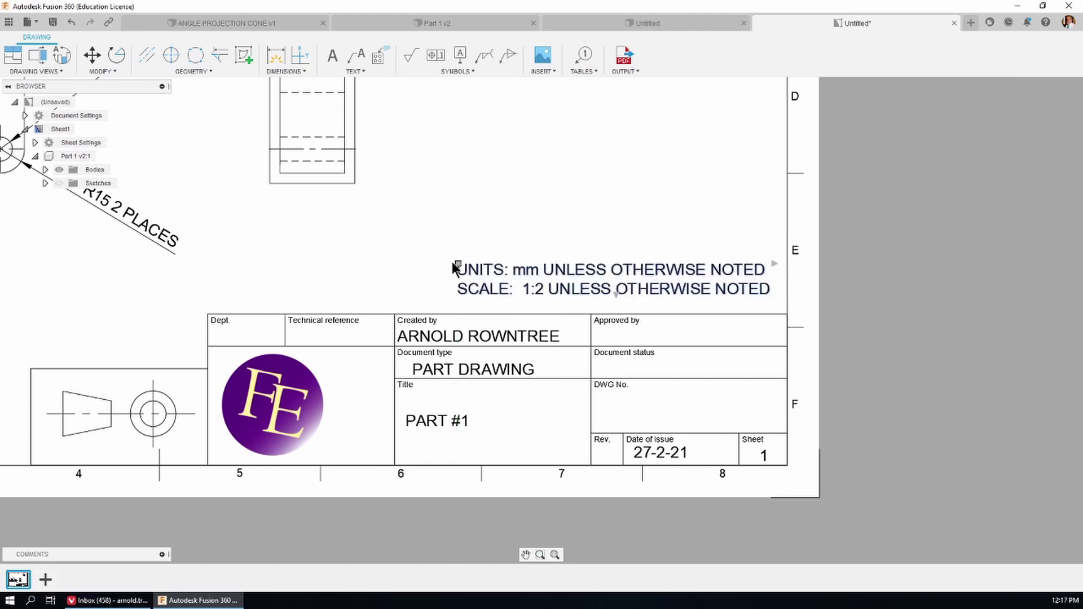
scroll(831, 453, down, 8)
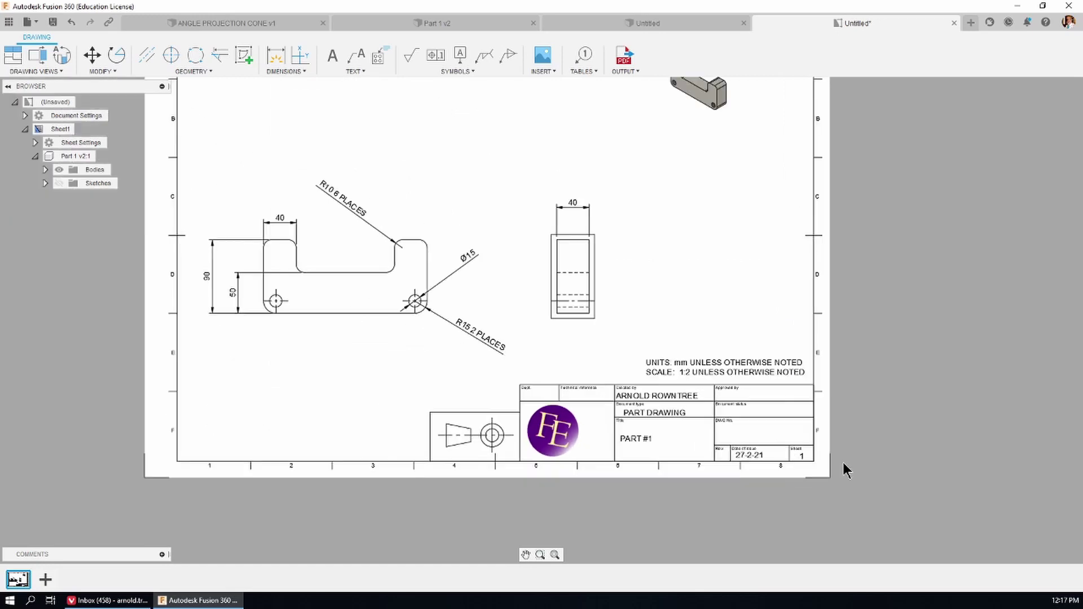
scroll(746, 288, up, 2)
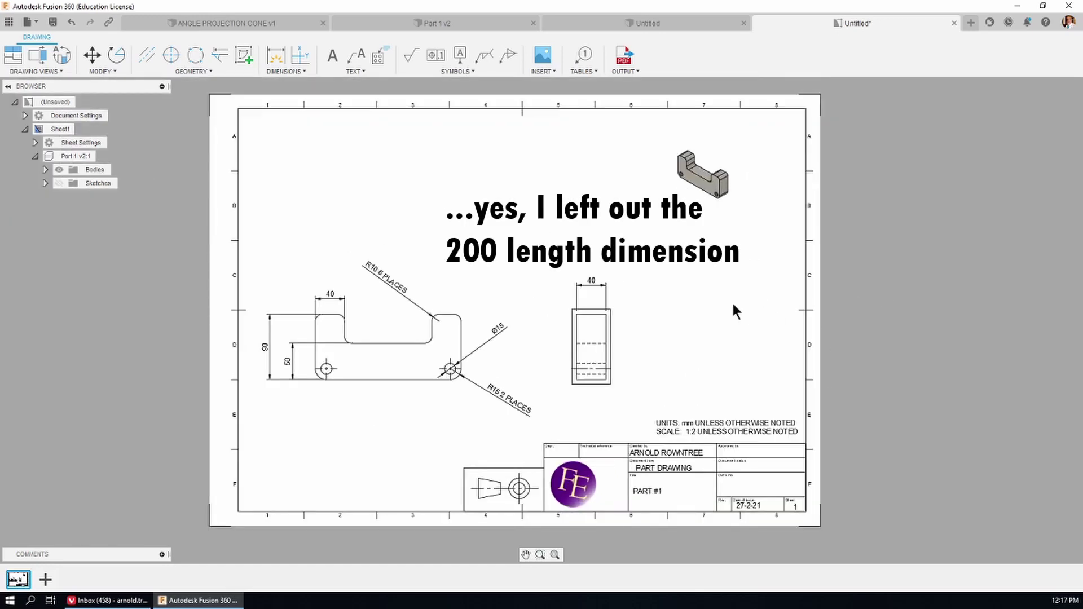
scroll(615, 367, up, 4)
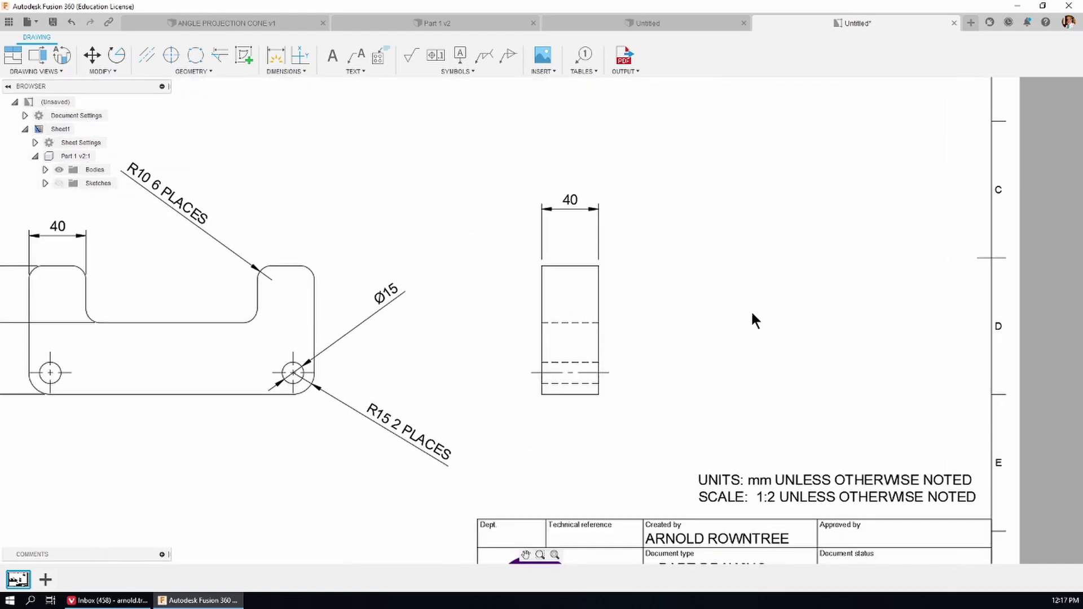
scroll(873, 281, down, 5)
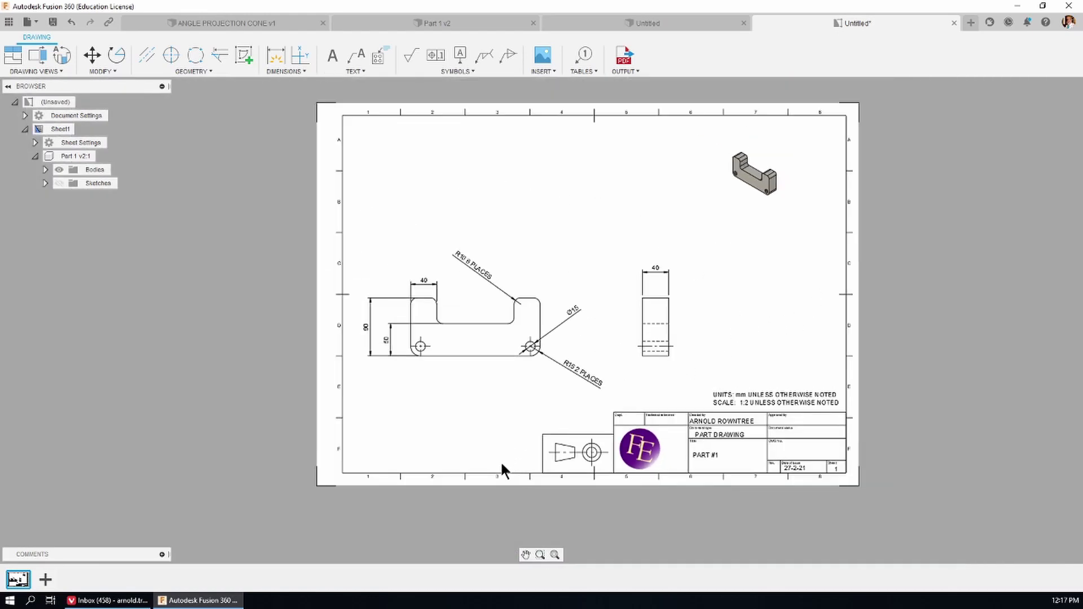